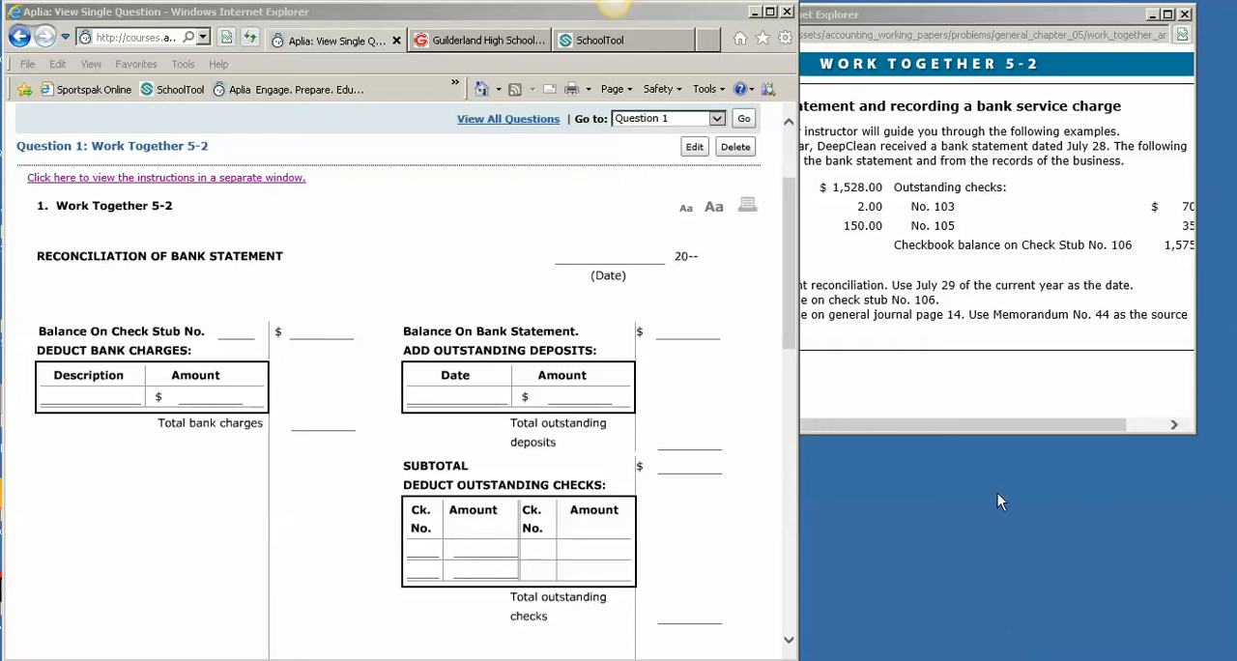
Bring the Work Together 5-2 instructions window forward, reposition it and widen it to show all amounts
click(953, 407)
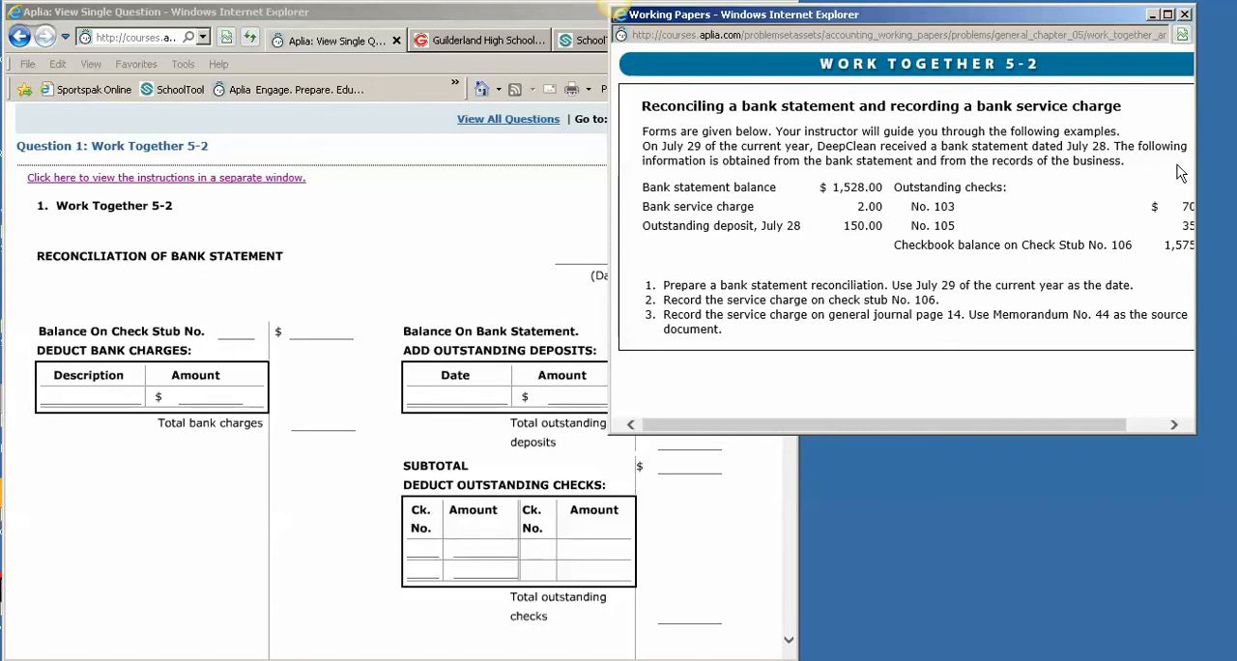
drag(982, 15, 890, 16)
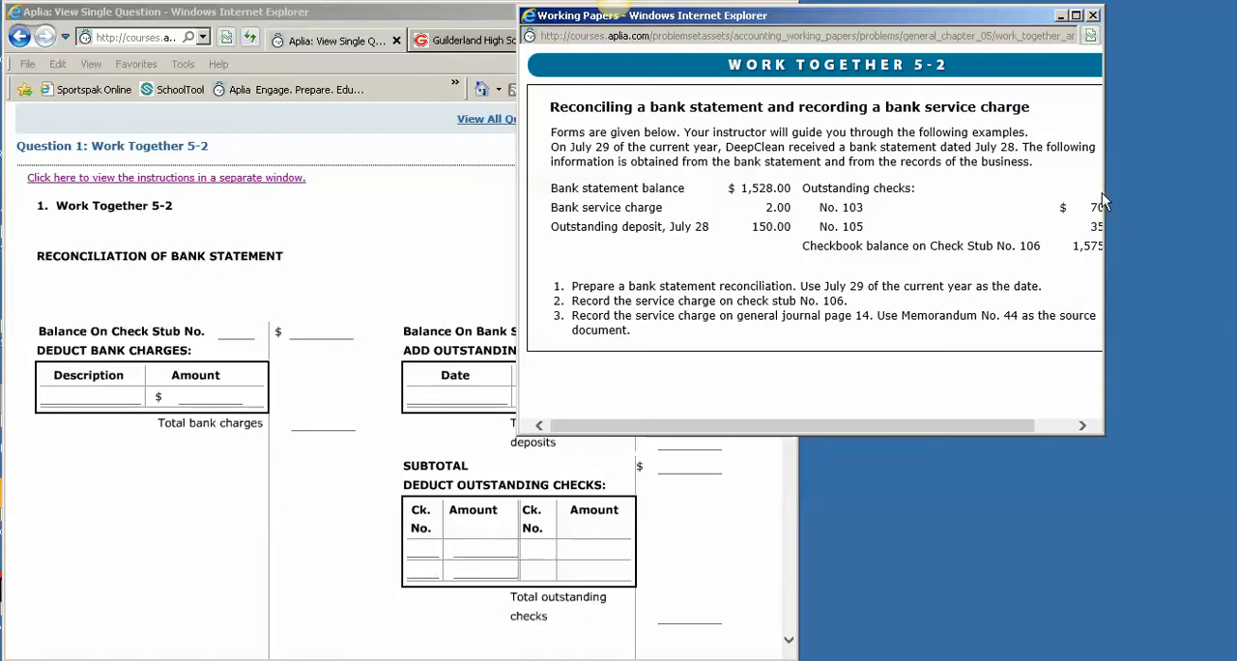
drag(1103, 196, 1156, 196)
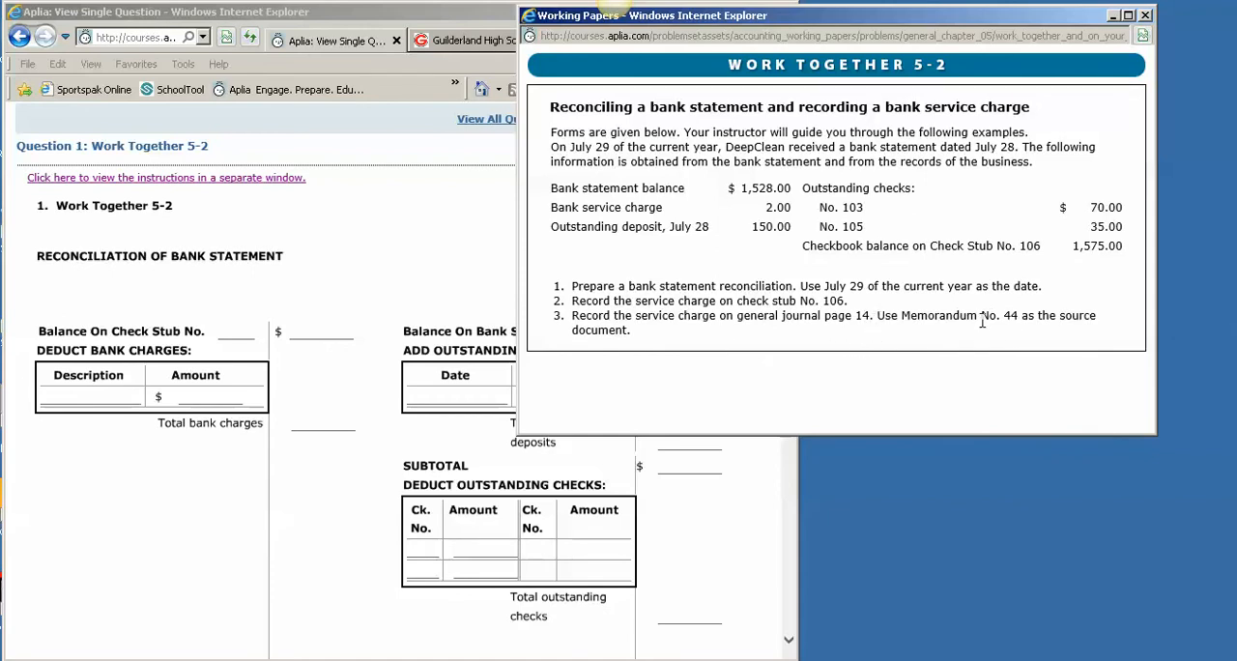
Enter July 29 as the date of the bank statement reconciliation
drag(517, 220, 655, 226)
click(575, 259)
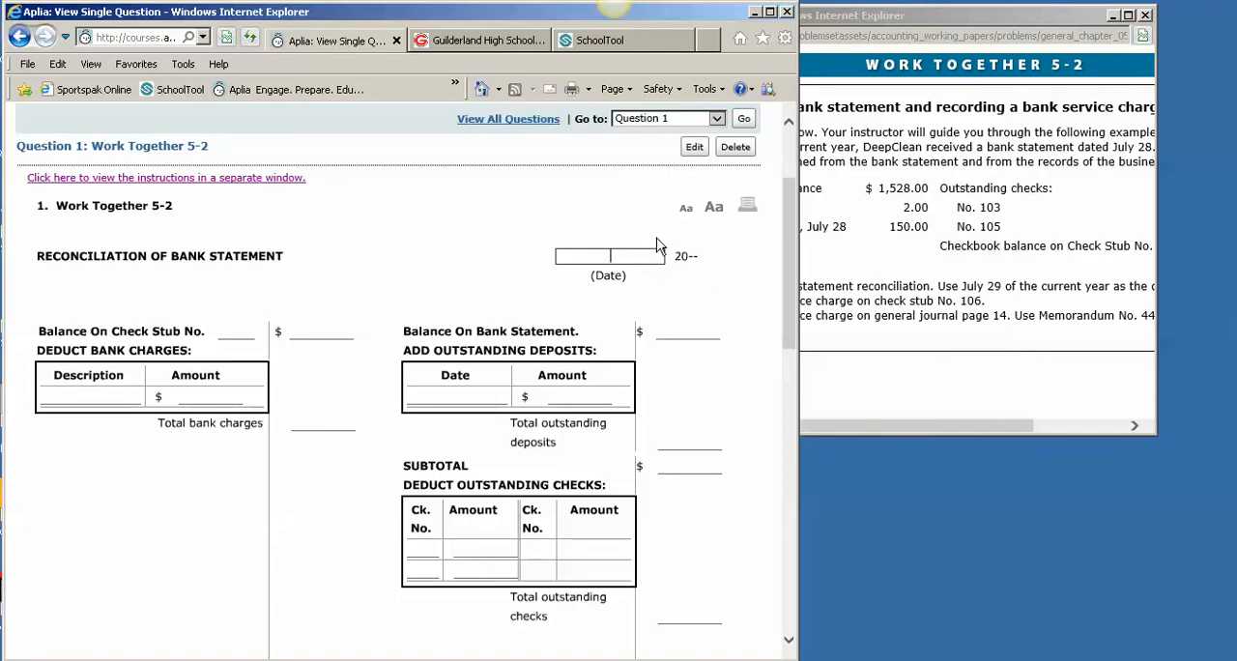
text(July 29)
key(Return)
Enter 106 as the check stub number in the reconciliation and widen the instructions window further
click(233, 334)
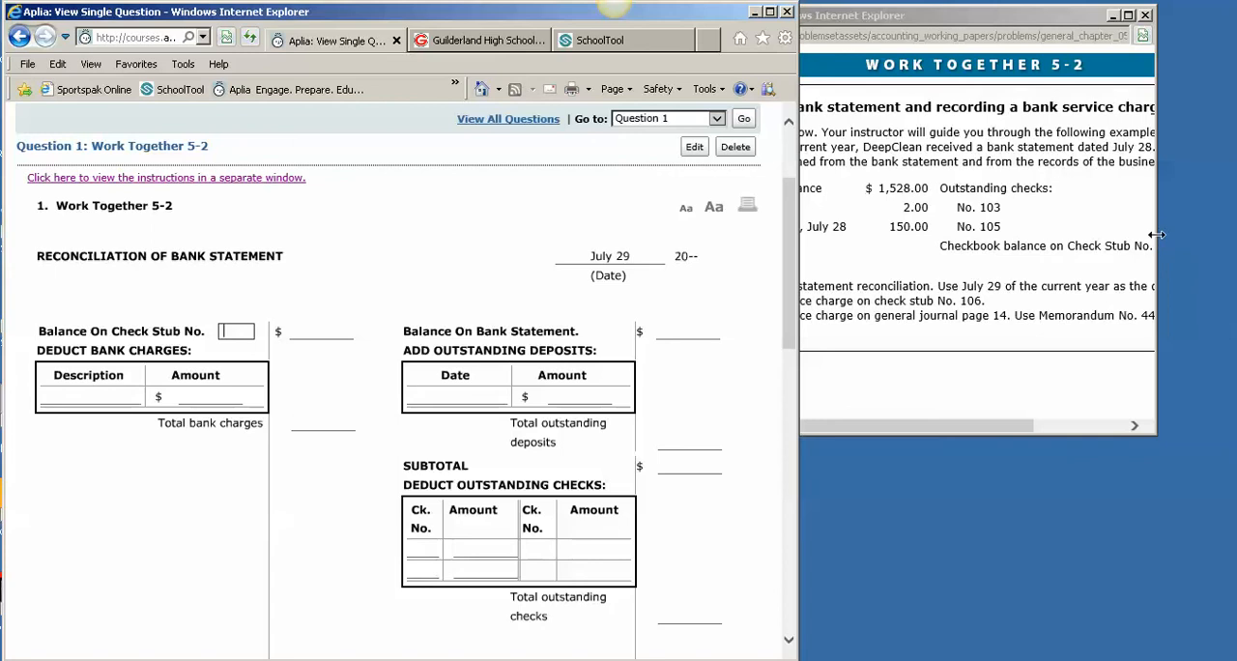
drag(1158, 234, 1209, 233)
click(240, 332)
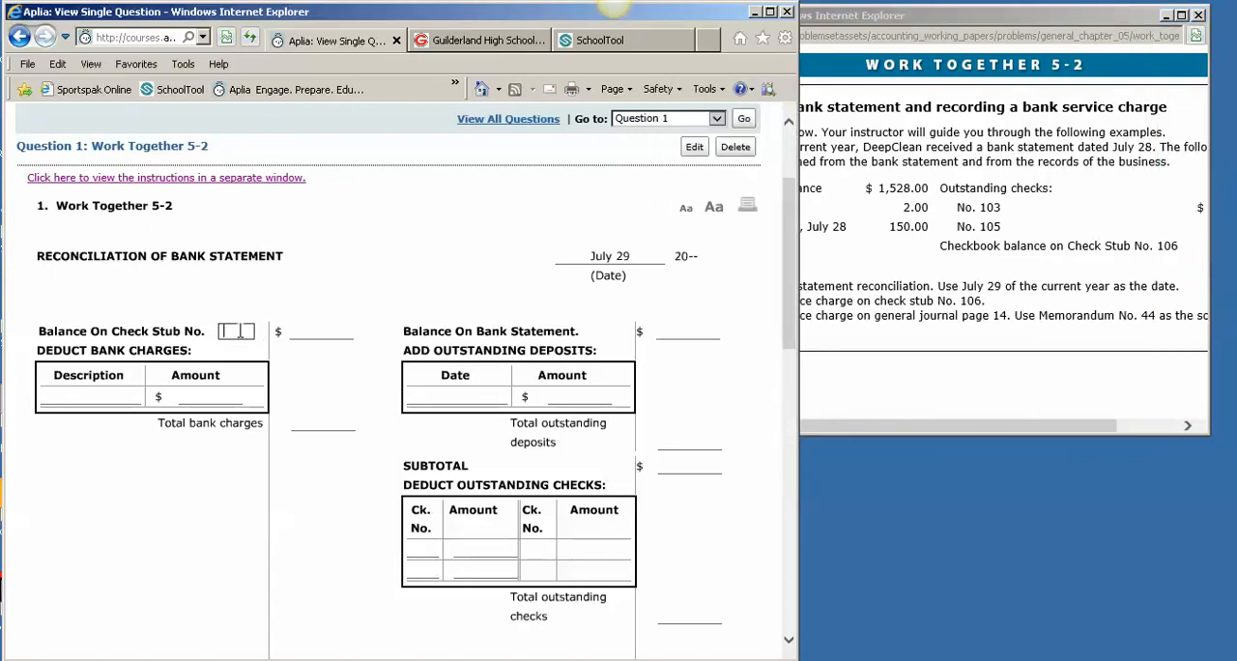
text(106)
click(311, 324)
click(242, 659)
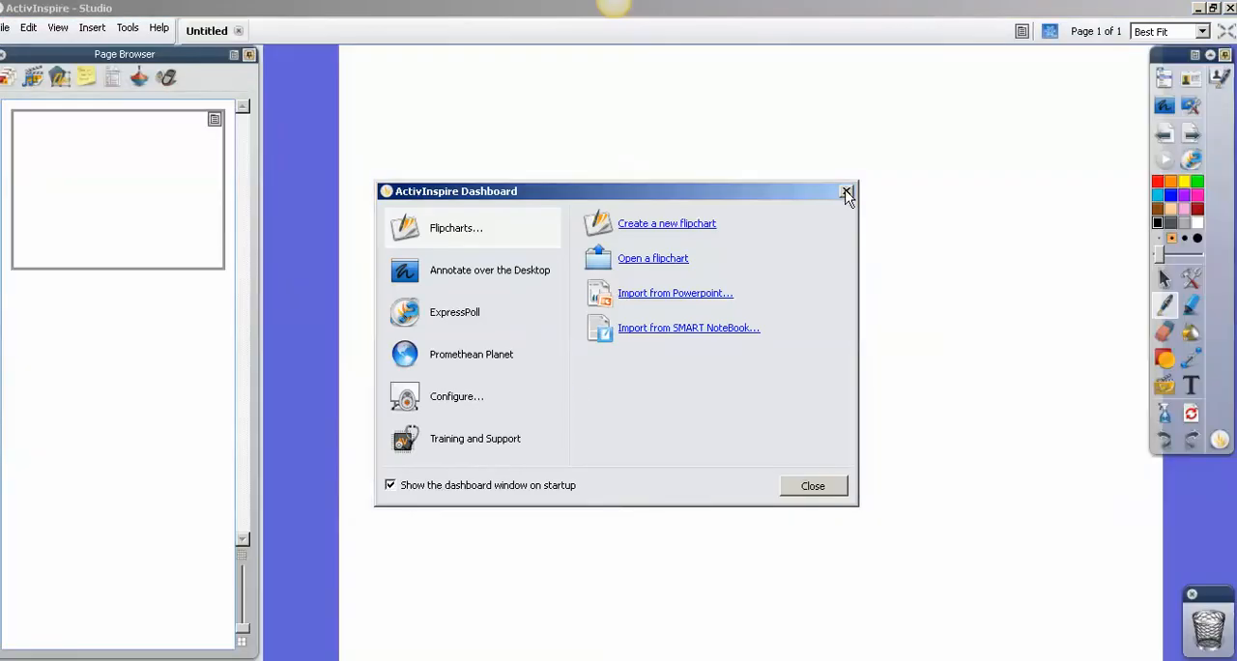
click(847, 196)
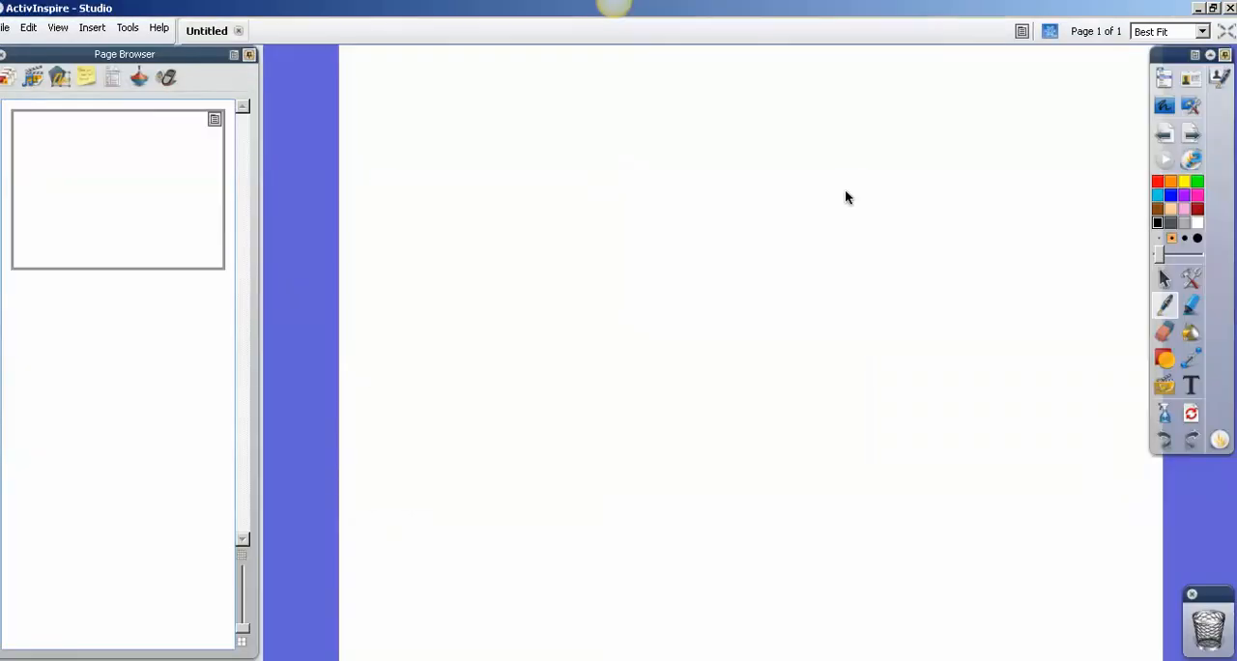
click(1231, 8)
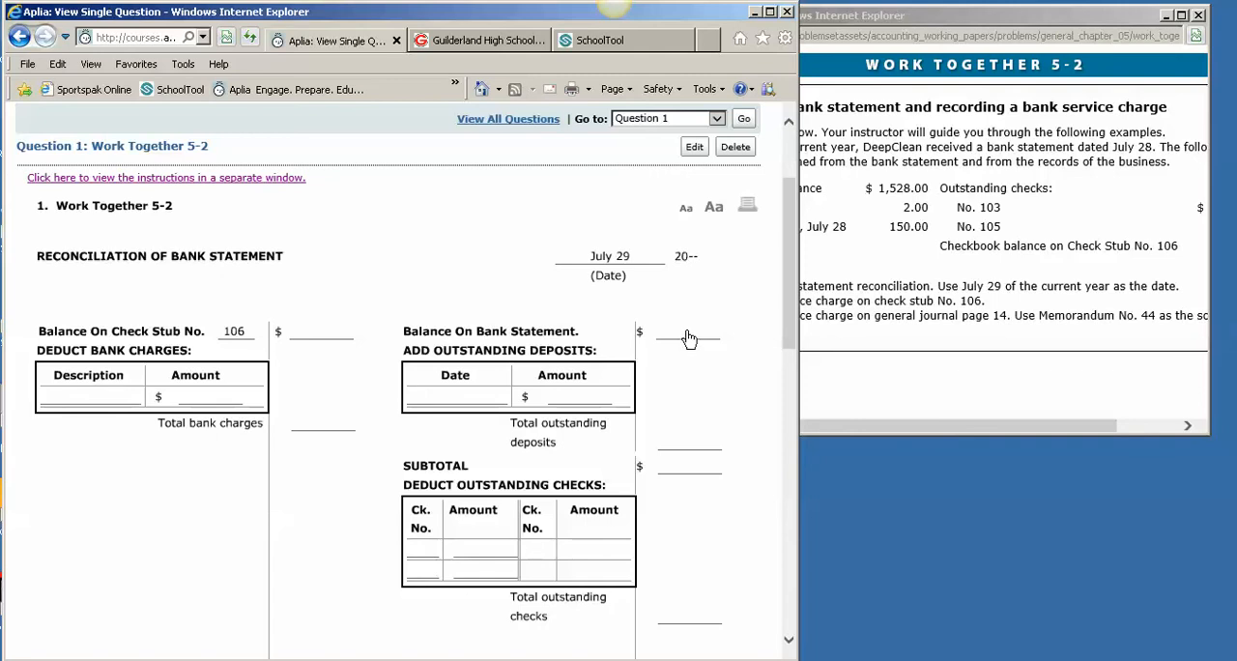
Widen the instructions window and enter 1,575.00 as the balance on check stub No. 106
click(318, 339)
click(1206, 273)
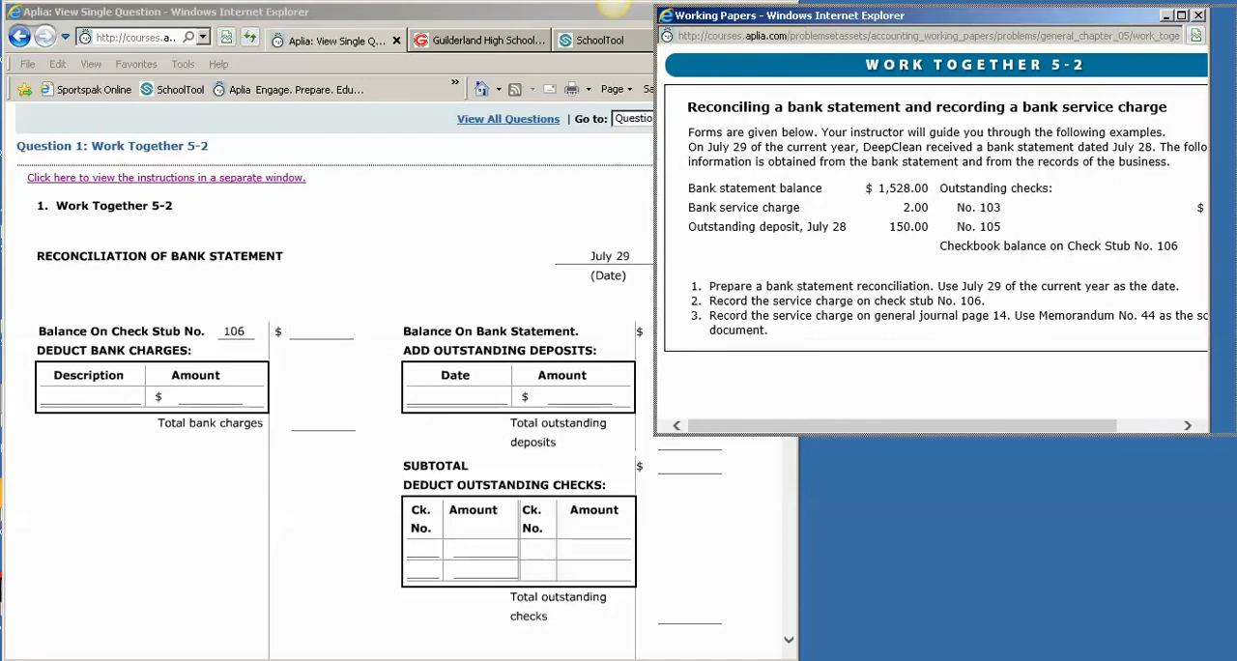
drag(1207, 272, 1234, 267)
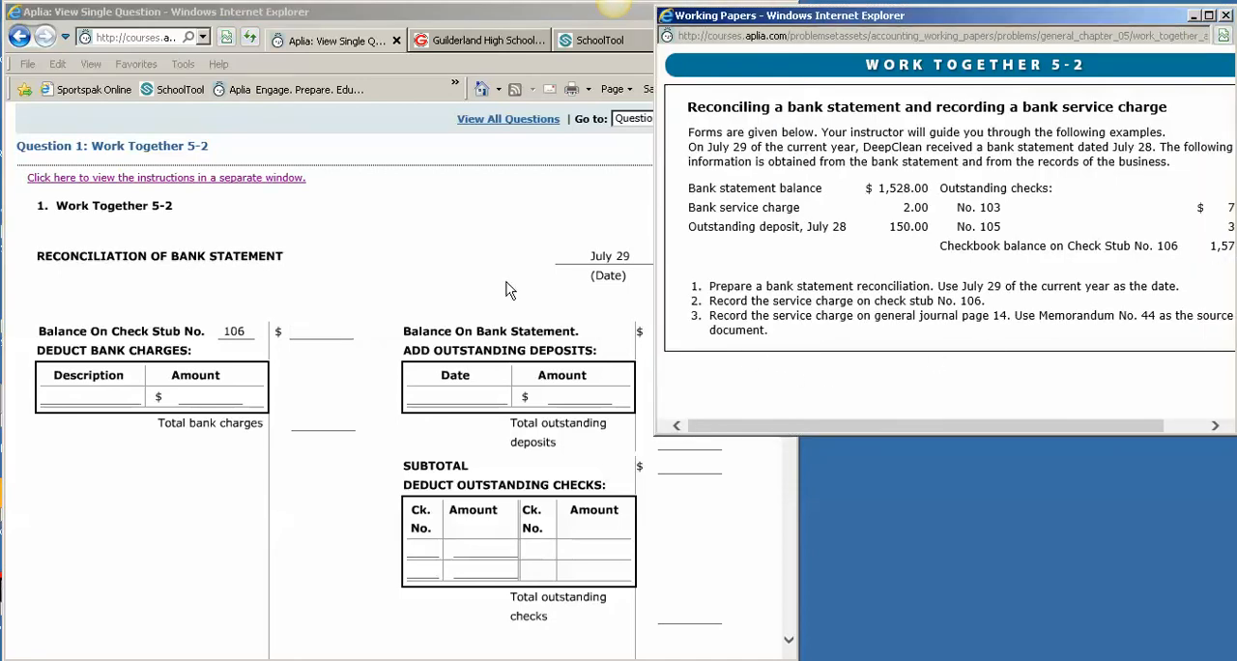
click(334, 333)
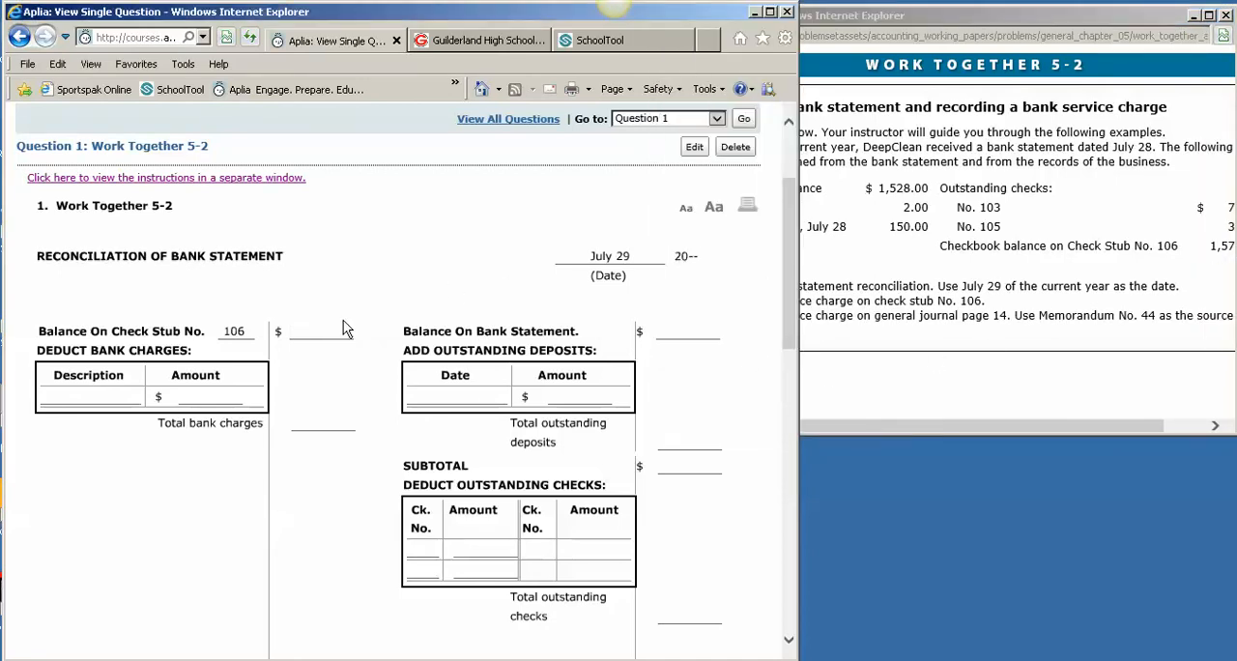
click(337, 330)
text(1575)
key(Tab)
List a Service Charge of 2.00 under the bank charges to deduct
click(96, 403)
text(B)
key(BackSpace)
text(Se)
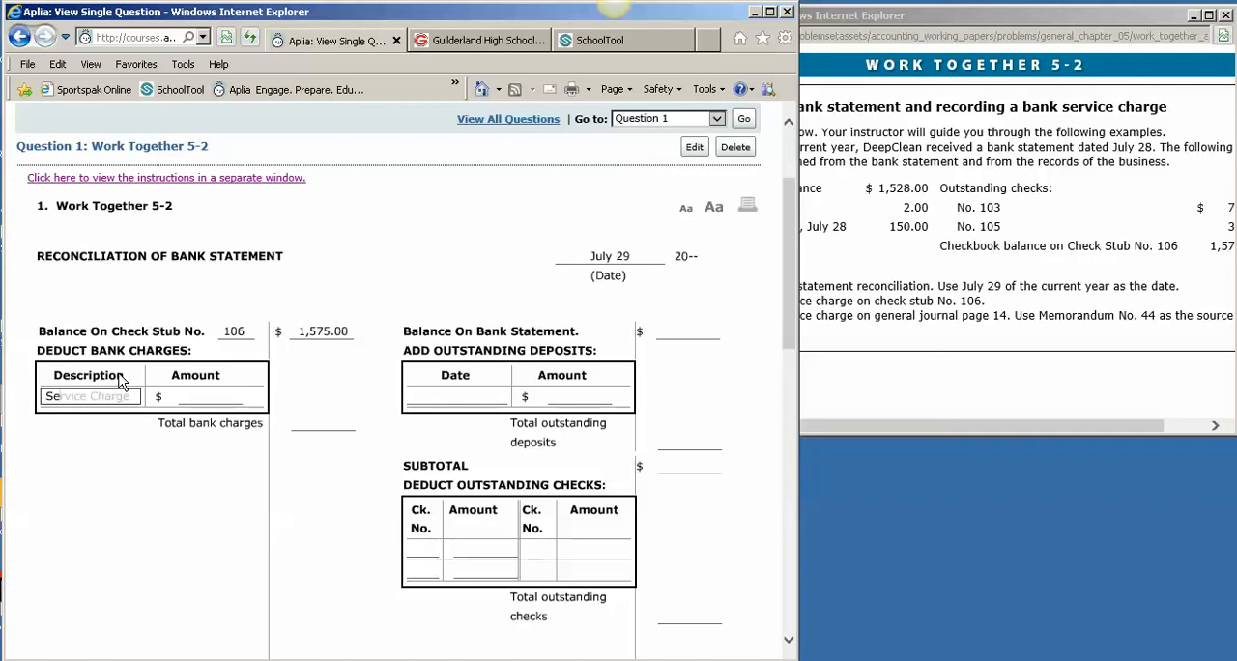
text(r)
key(Tab)
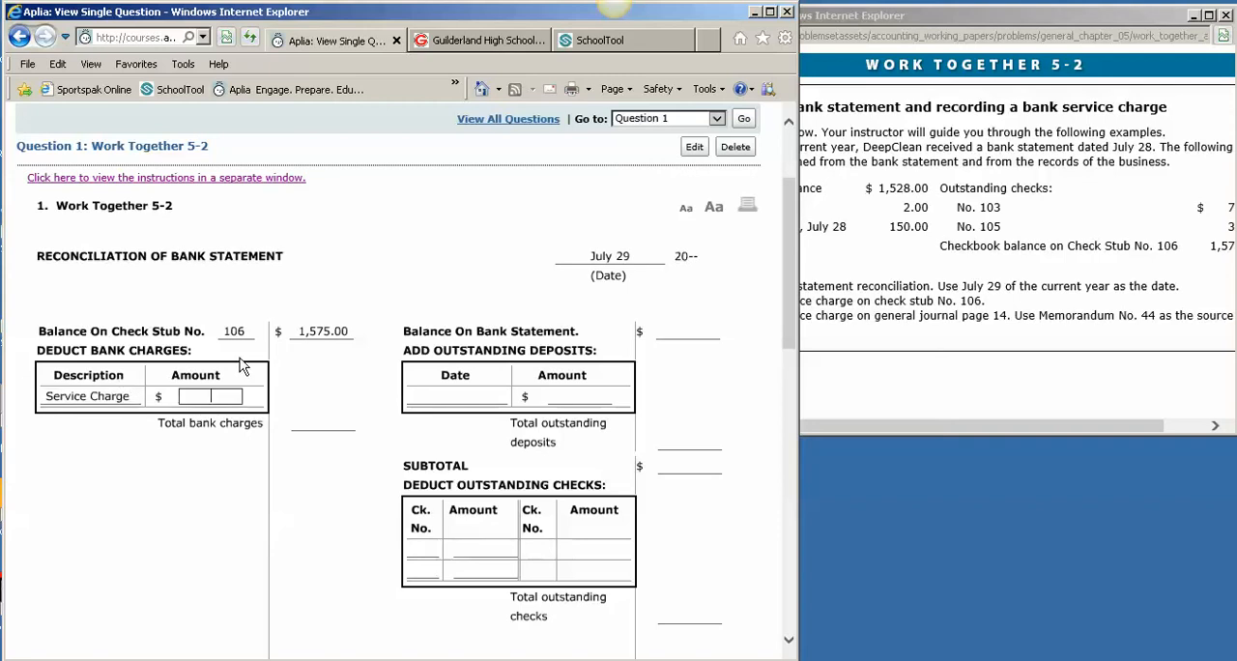
text(2.00)
Enter 2.00 as the total bank charges and 1,573.00 as the adjusted check stub balance
click(322, 475)
click(325, 425)
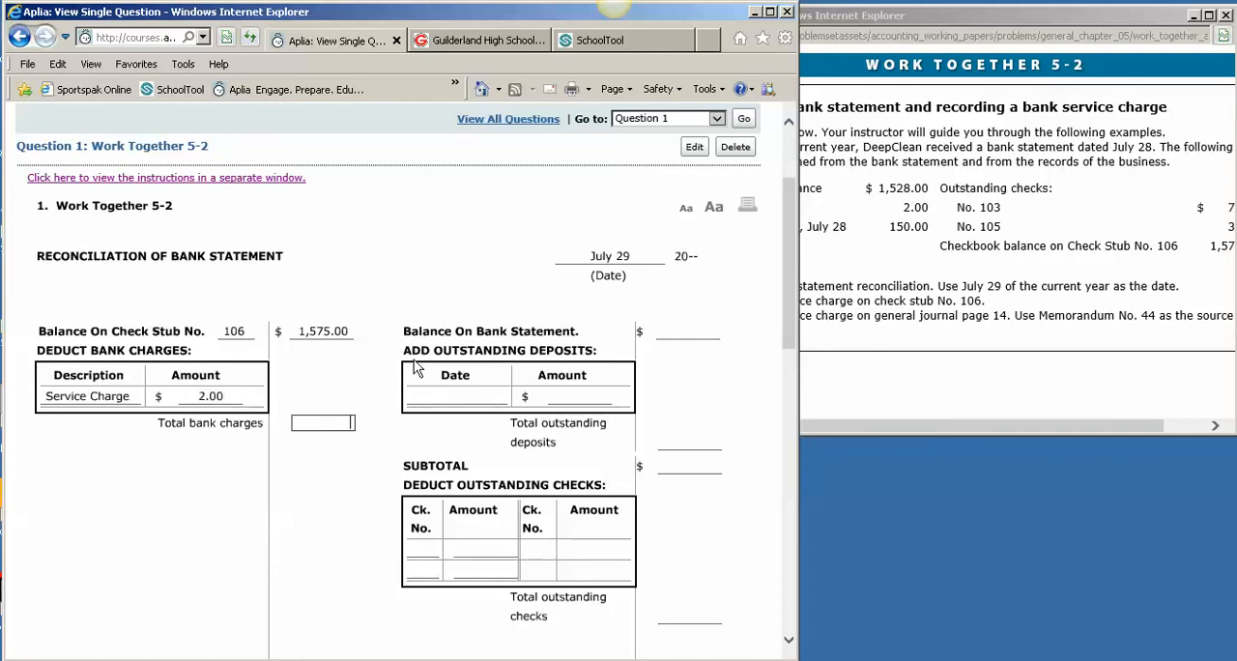
text(2.00)
key(Tab)
scroll(339, 415, down, 3)
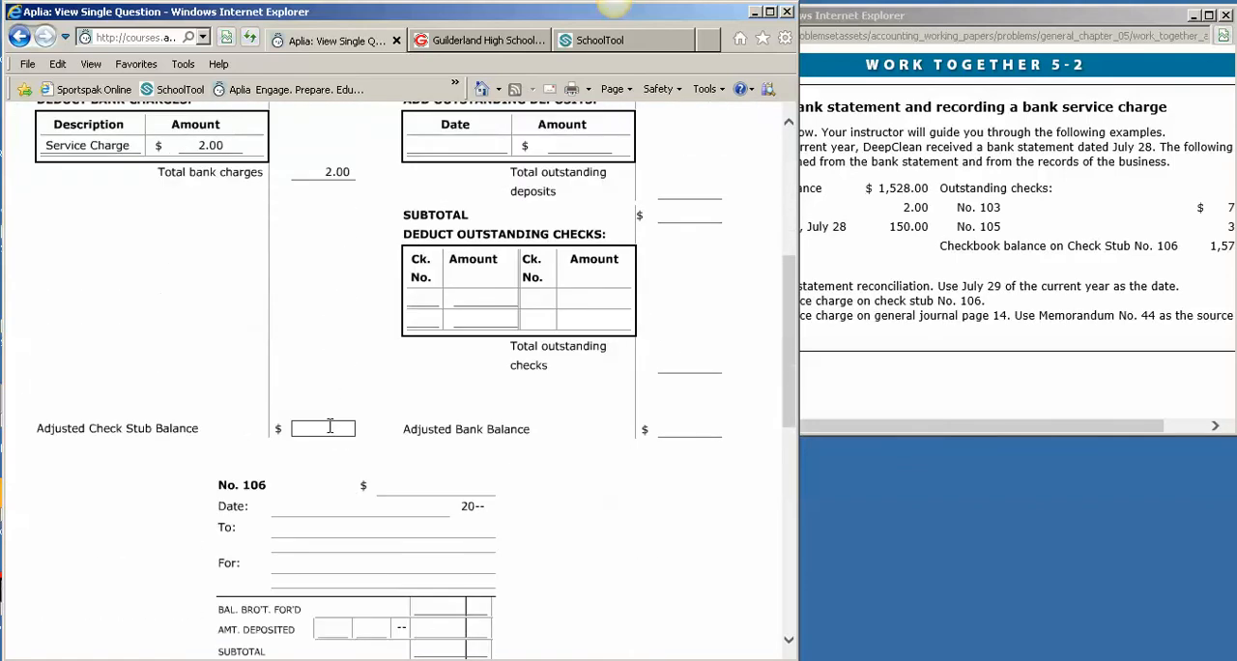
click(420, 304)
Enter 1,528.00 as the balance on the bank statement
scroll(675, 409, up, 3)
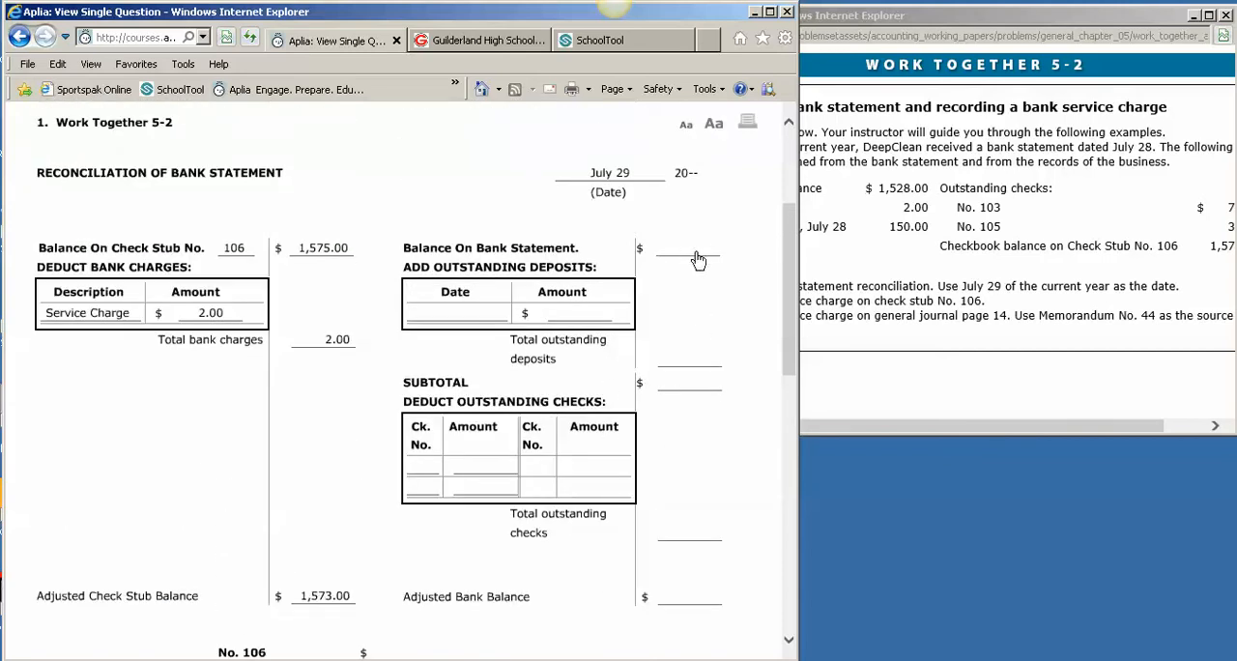
scroll(634, 413, down, 2)
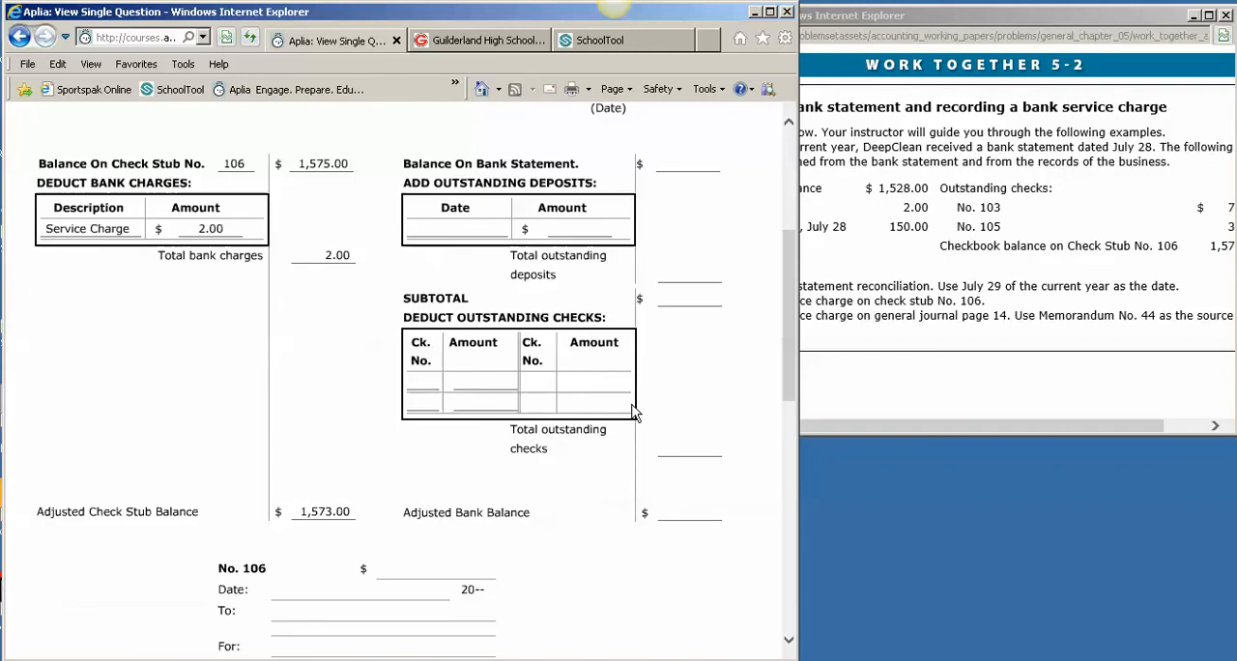
click(702, 166)
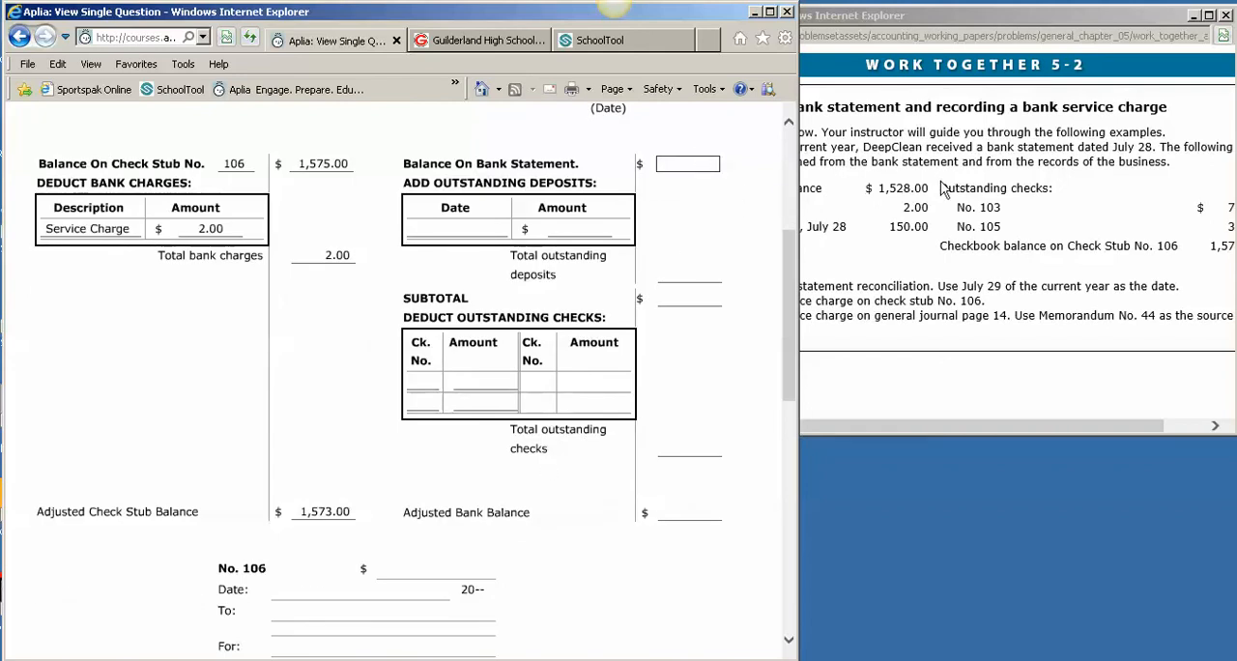
text(1,528)
key(Tab)
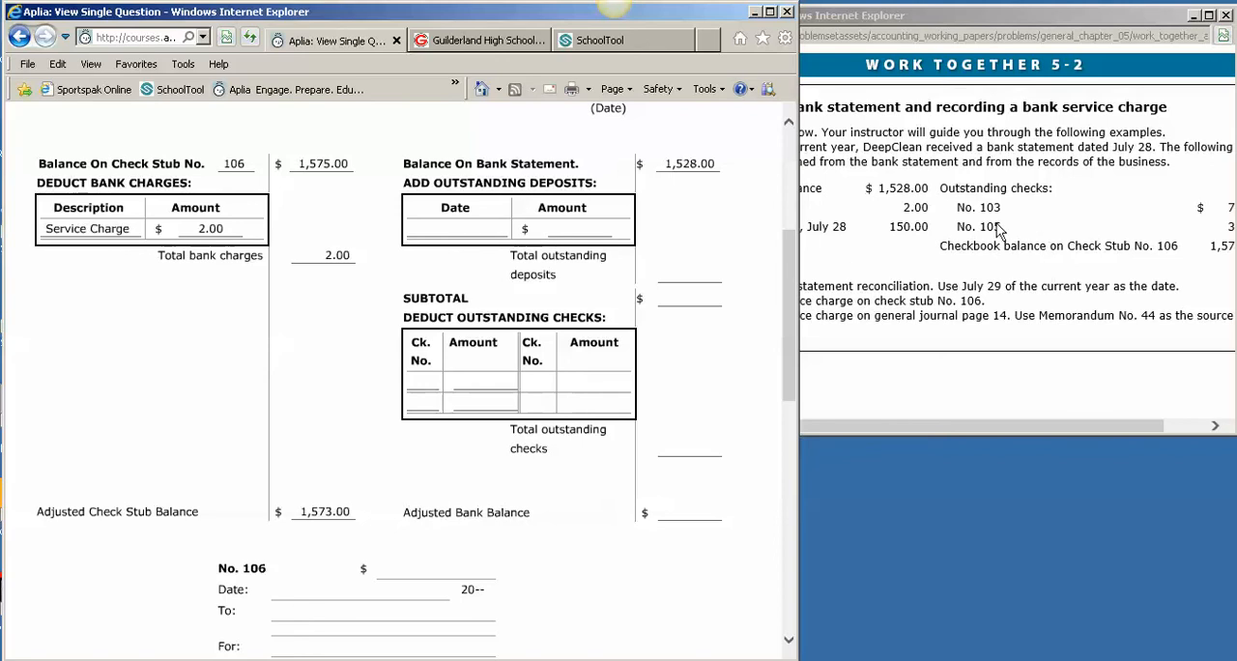
List the outstanding deposit dated 7/28 with an amount of 150.00
click(469, 233)
text(7)
text(7)
text(/28)
key(Tab)
text(50)
key(Tab)
Enter 150.00 as the total outstanding deposits and 1,678.00 as the bank-side subtotal
click(689, 276)
text(150)
key(Return)
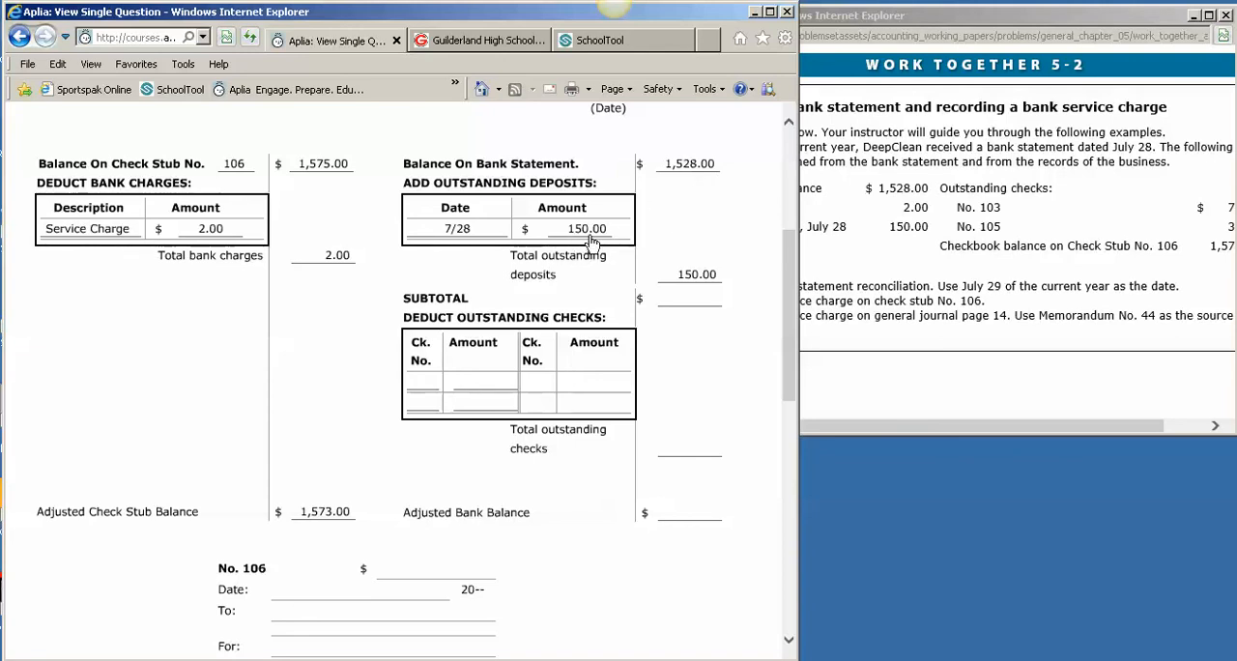
click(687, 298)
text(1678)
click(764, 291)
List the outstanding checks to deduct: No. 103 for 70.00 and No. 105 for 35.00
click(425, 385)
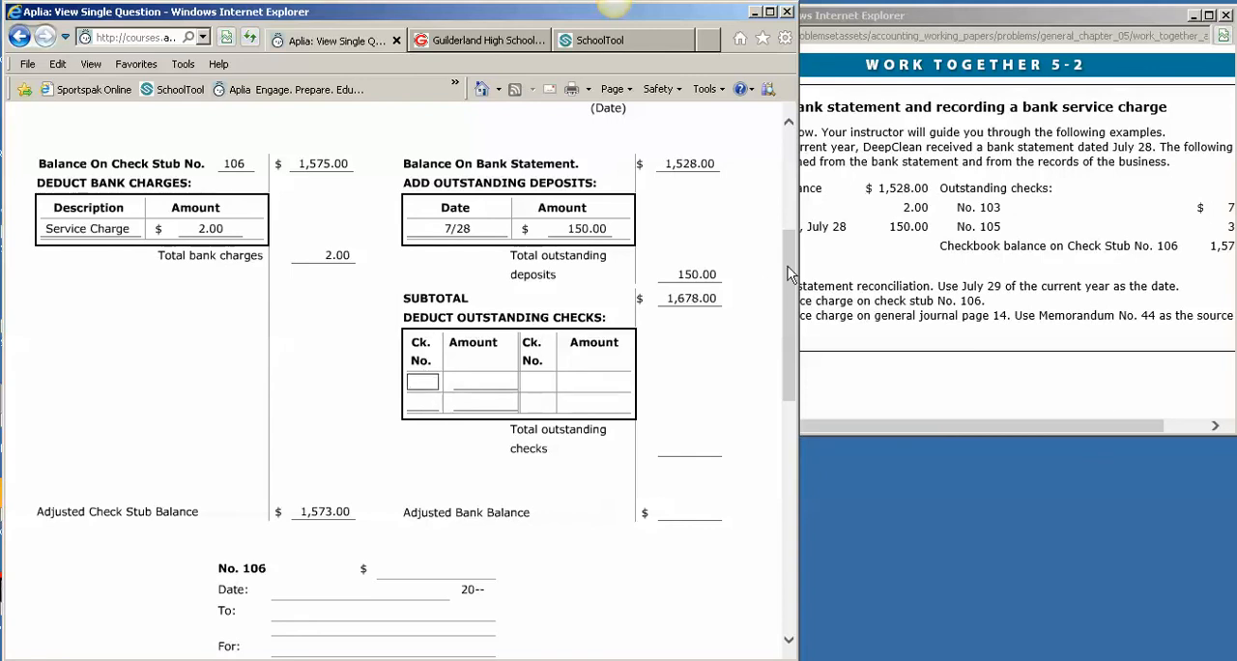
text(1)
key(Return)
key(Tab)
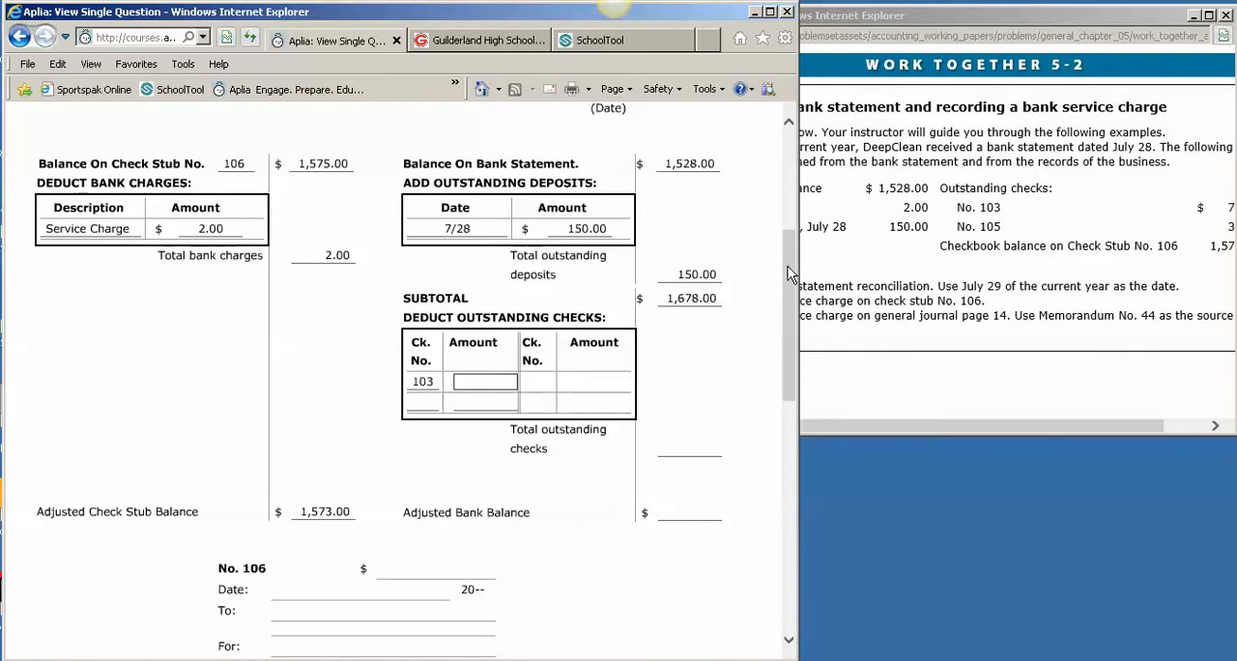
text(70)
key(Tab)
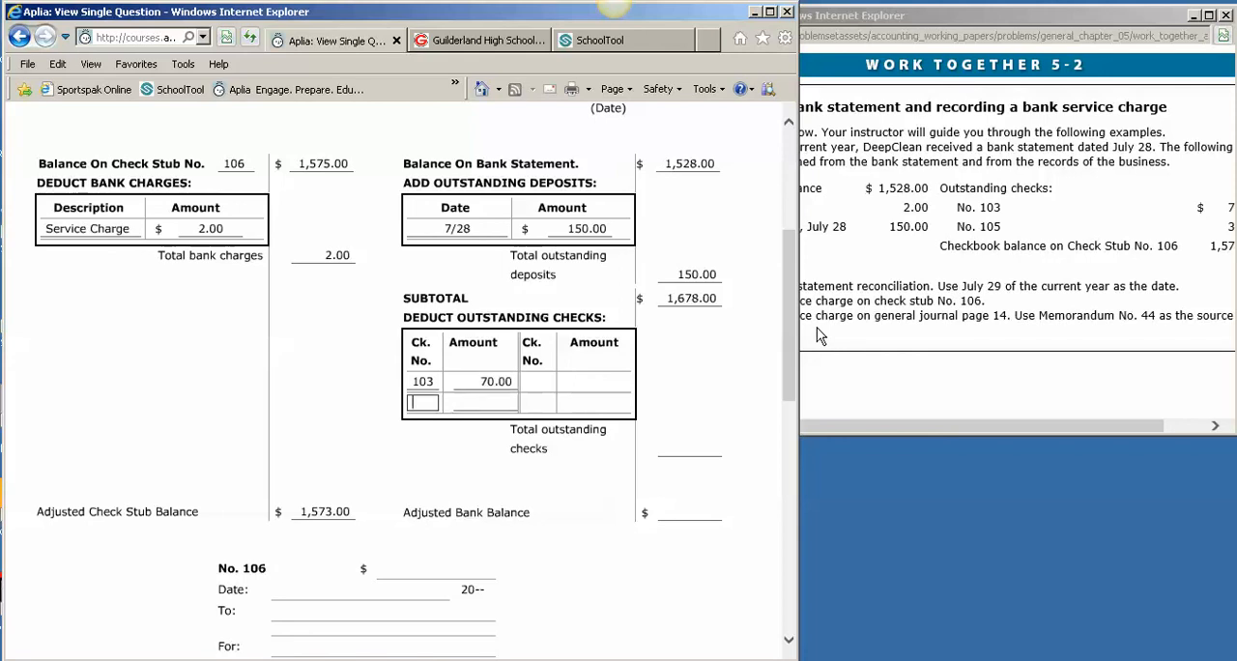
text(10)
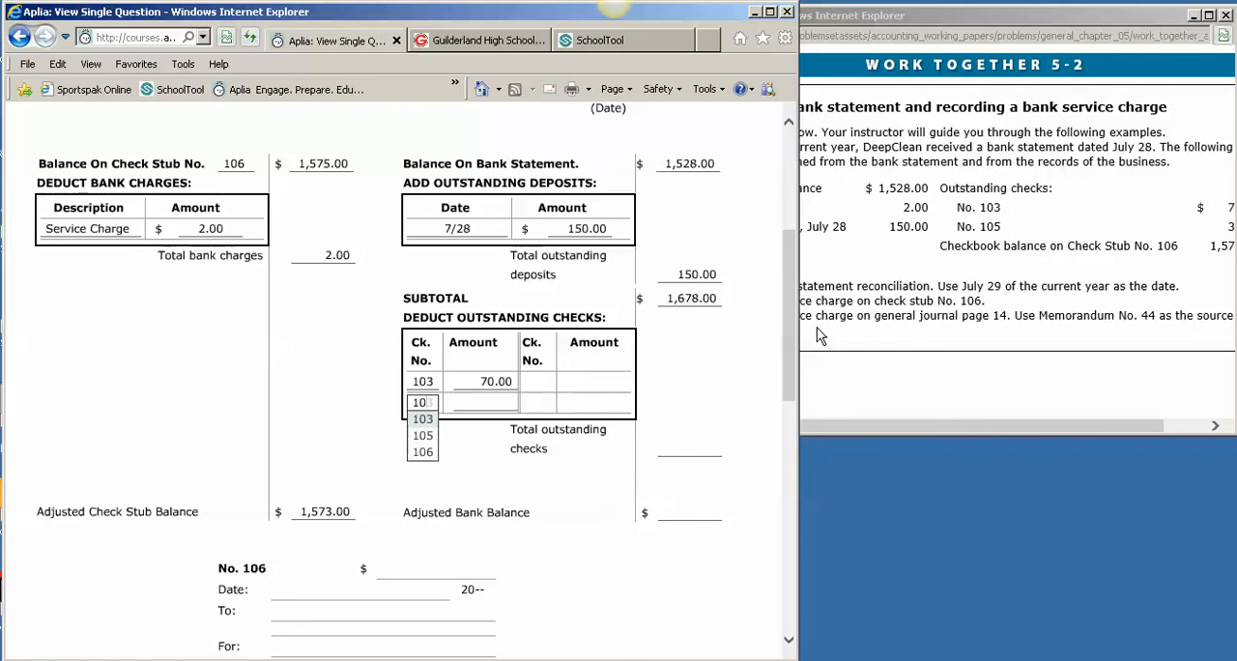
text(5)
key(Tab)
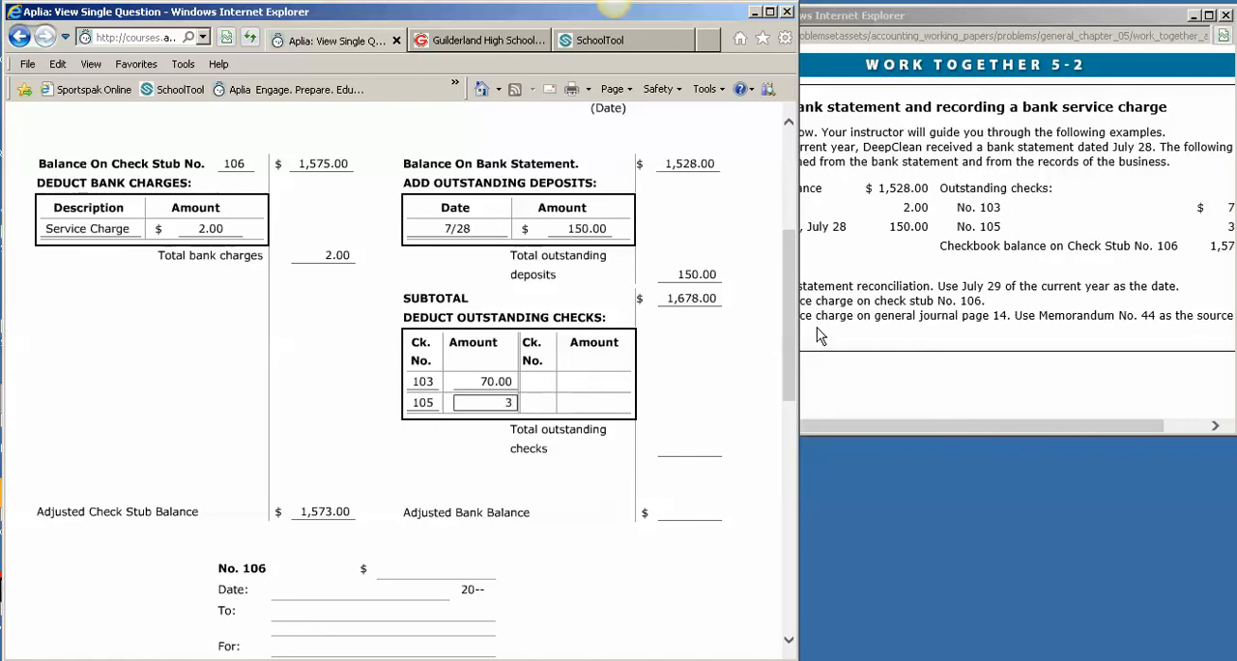
text(35)
Enter 105.00 as the total outstanding checks
click(710, 439)
click(708, 456)
text(105)
key(Tab)
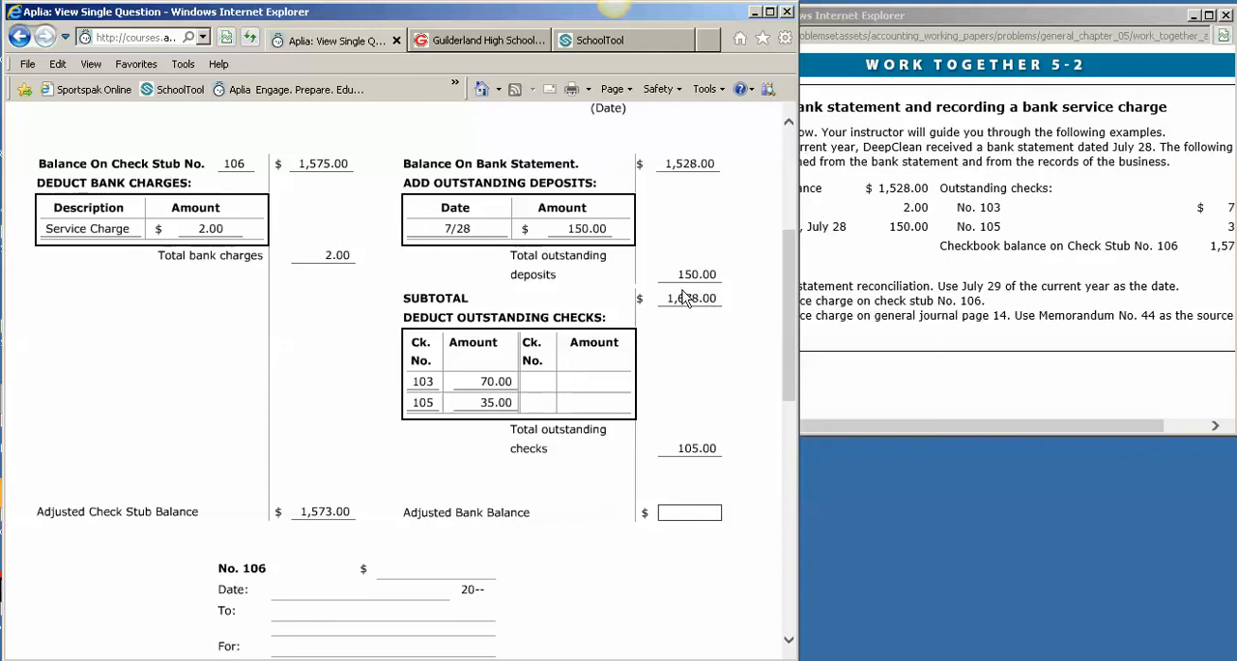
Enter 1,573.00 as the adjusted bank balance and compare it with the adjusted check stub balance
text(573)
key(Return)
click(684, 510)
click(330, 517)
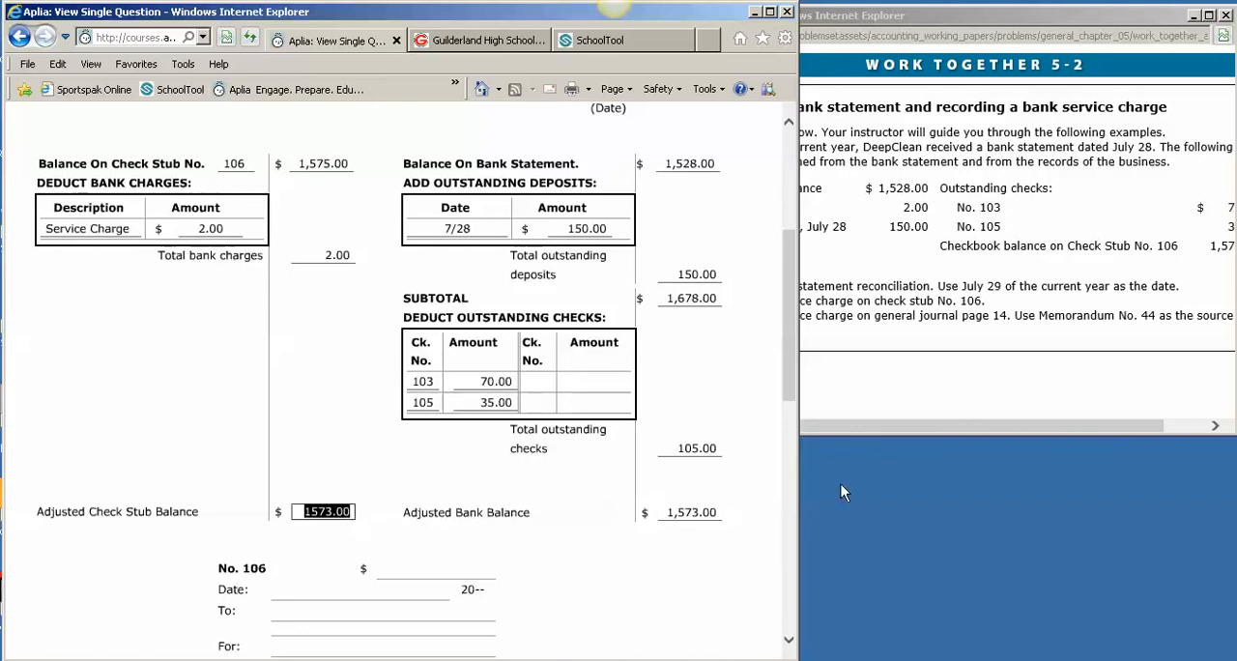
click(709, 517)
click(327, 514)
click(701, 513)
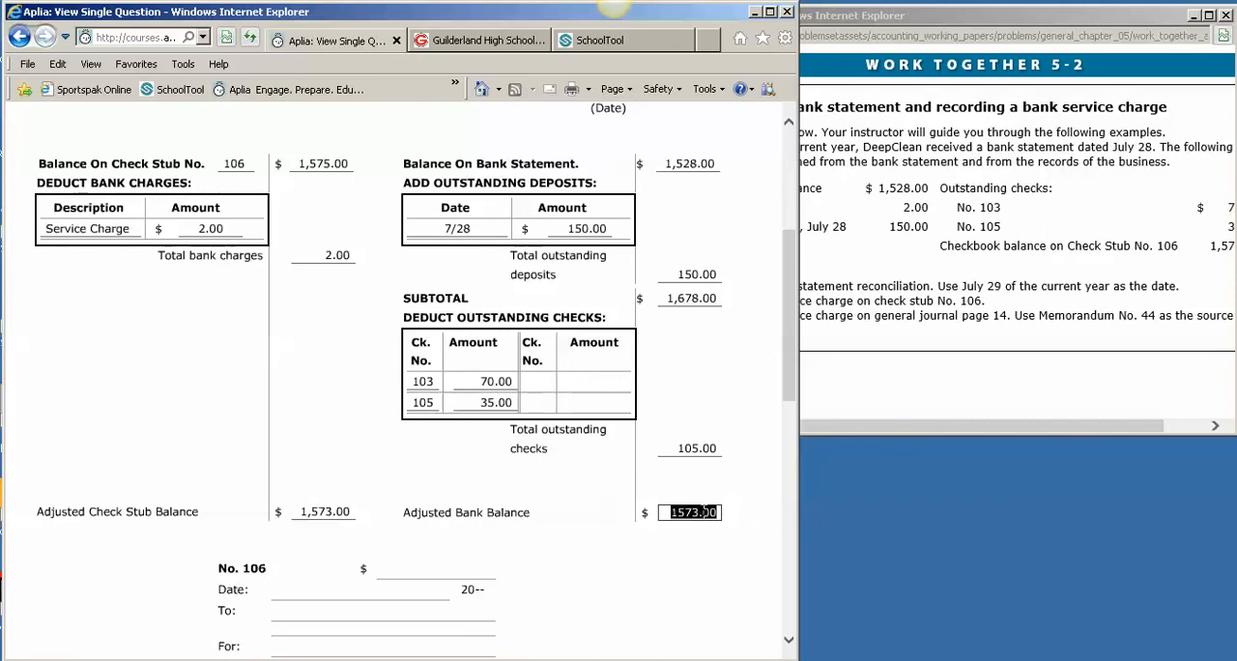
On check stub No. 106, enter 1,575.00 as both the balance brought forward and the first subtotal
scroll(704, 511, down, 3)
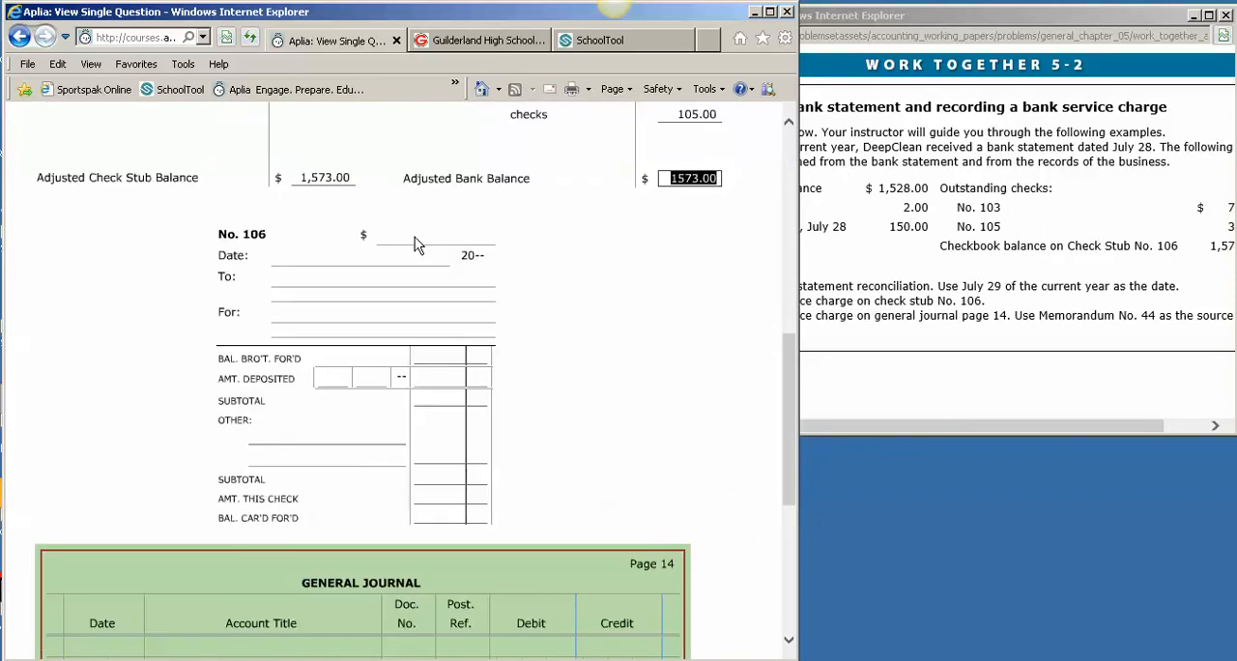
click(415, 237)
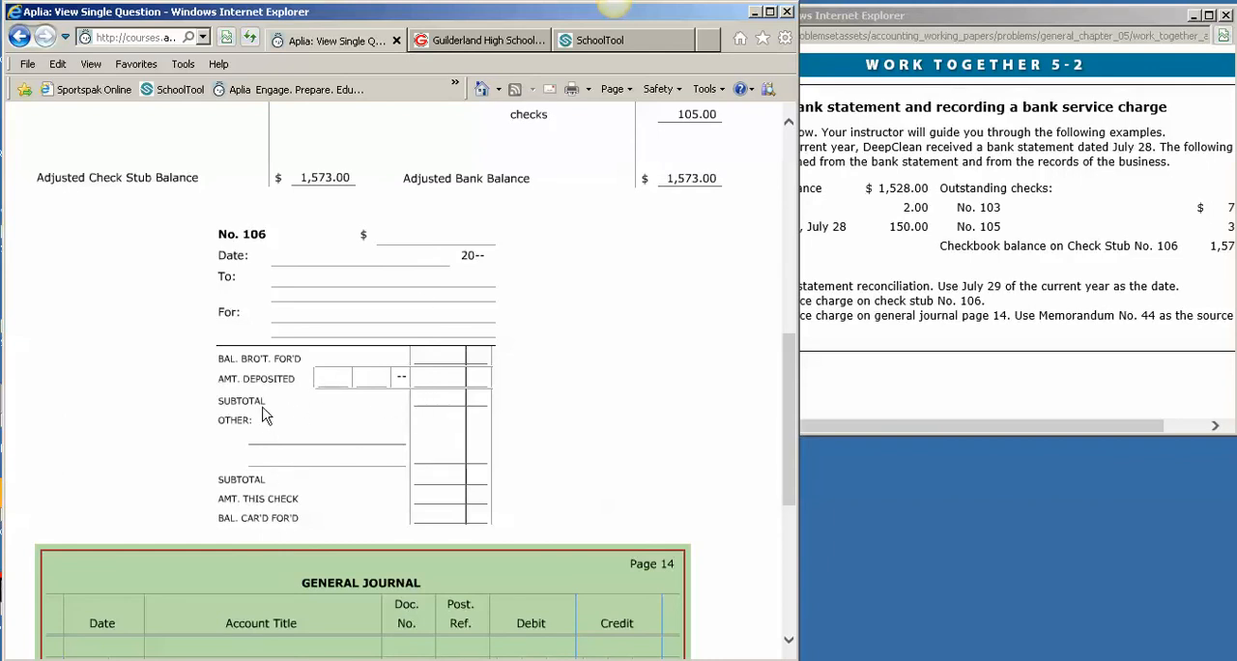
click(451, 400)
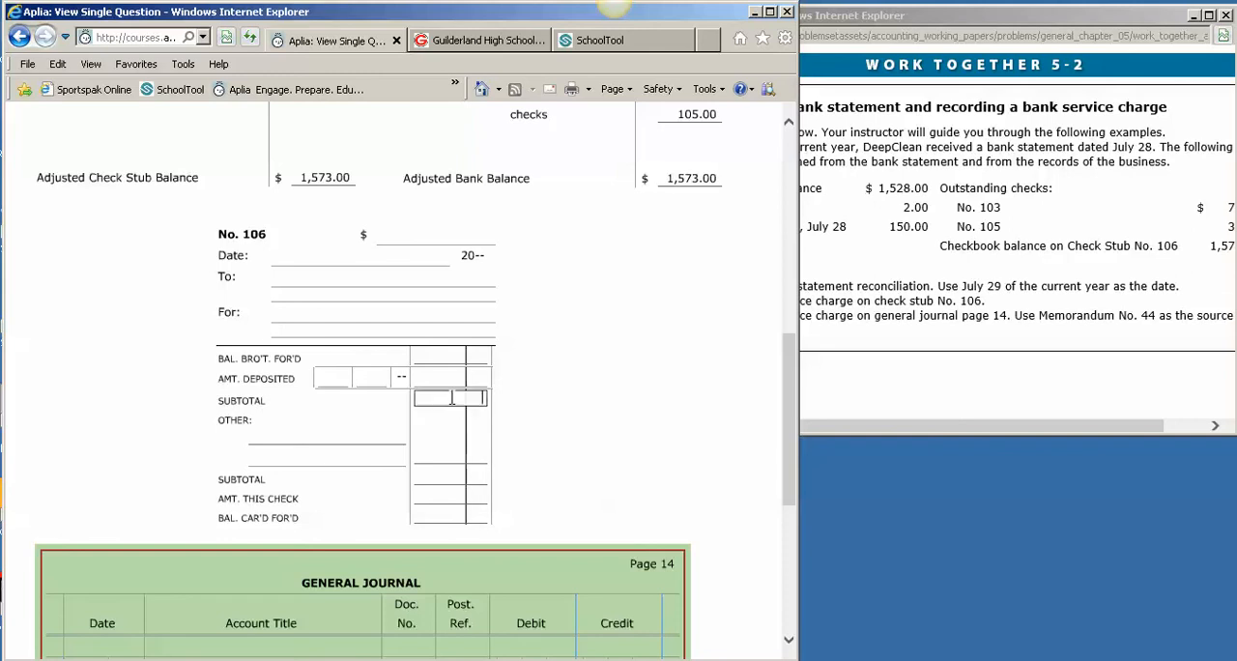
text(1,575)
click(576, 384)
click(451, 360)
text(1575)
key(Tab)
Record "Service Charge 2.00" under Other on check stub No. 106, with an amount of 2.00
click(265, 437)
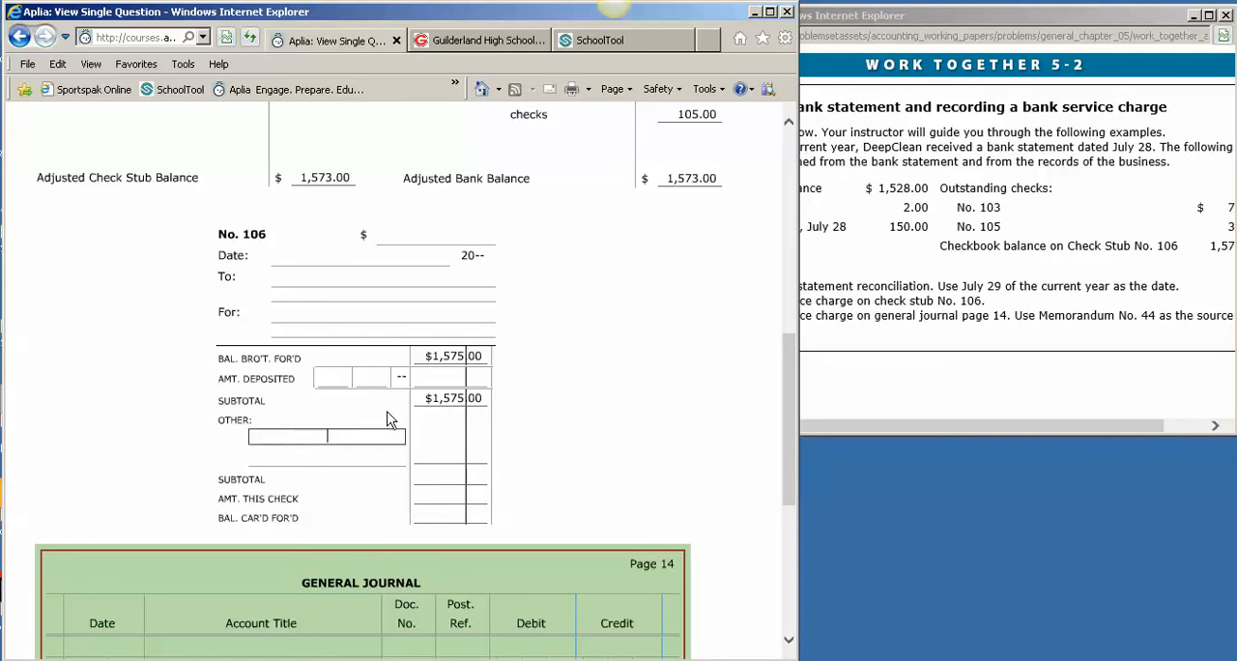
text(ser)
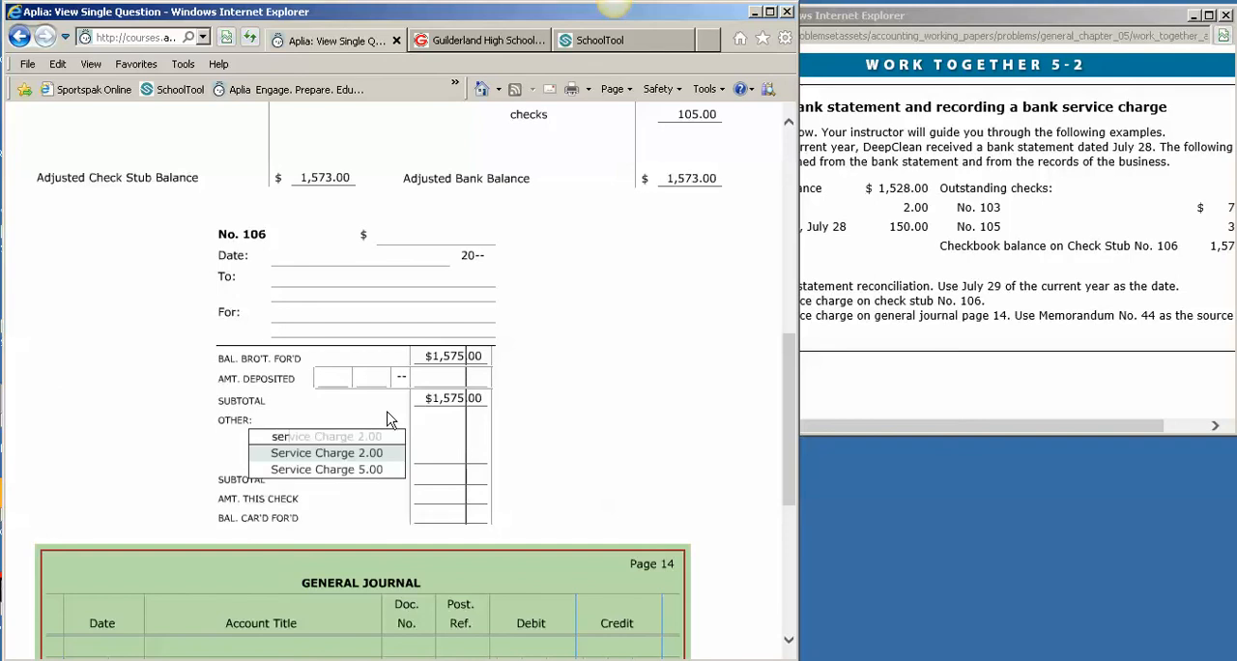
key(Down)
key(Tab)
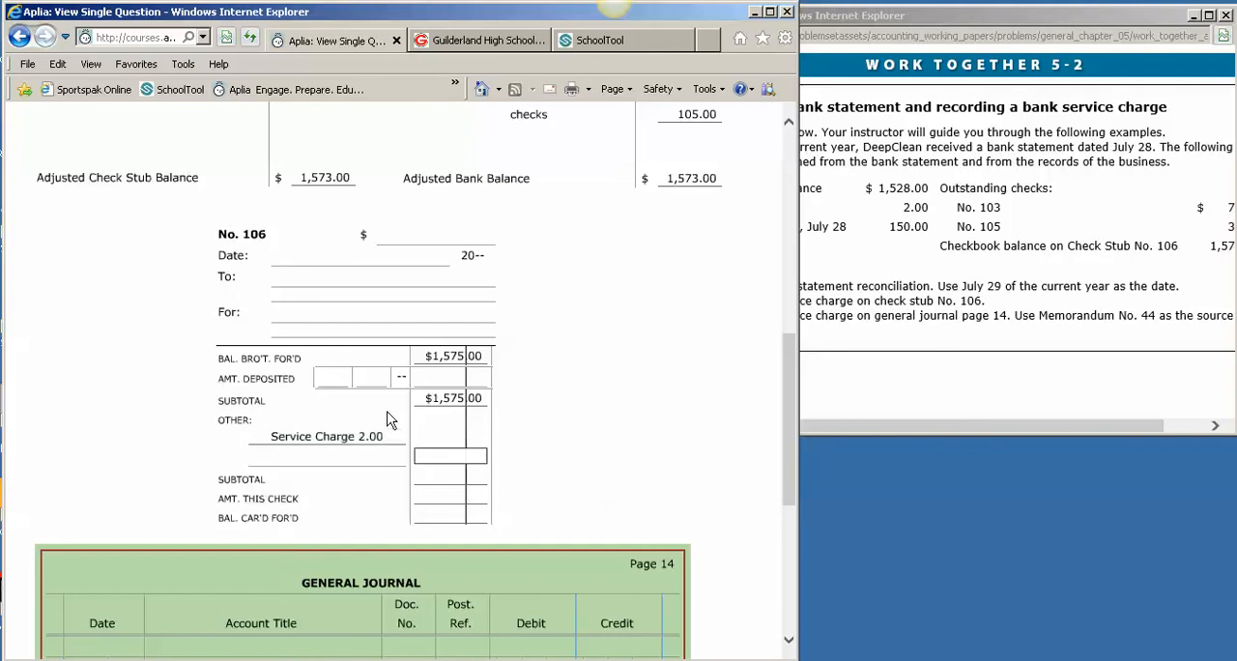
click(566, 452)
Enter 1,573.00 as the check stub's second subtotal and compare it with the adjusted check stub balance
click(449, 486)
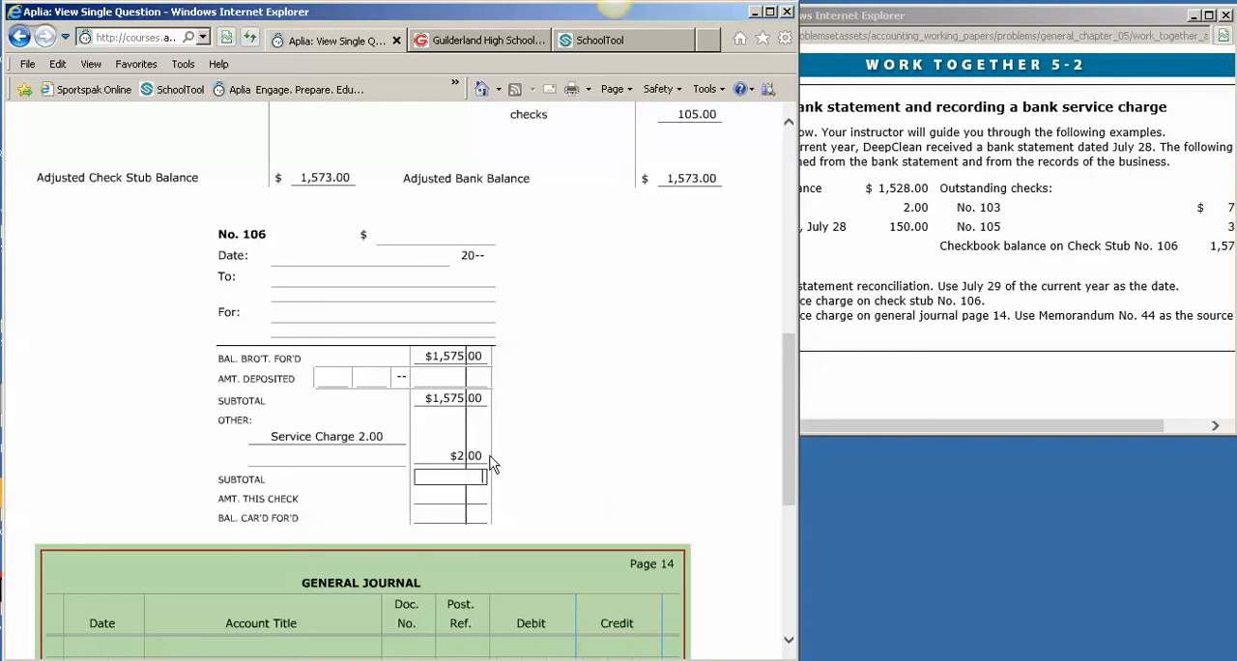
key(Tab)
click(471, 477)
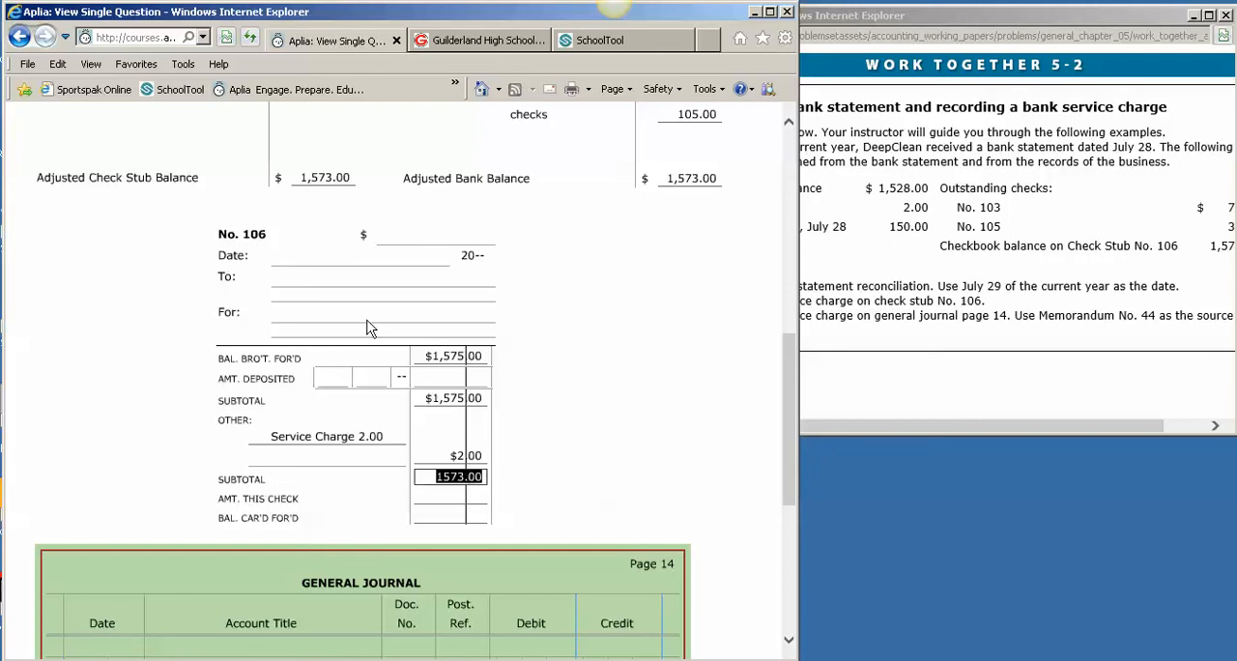
click(454, 476)
click(327, 180)
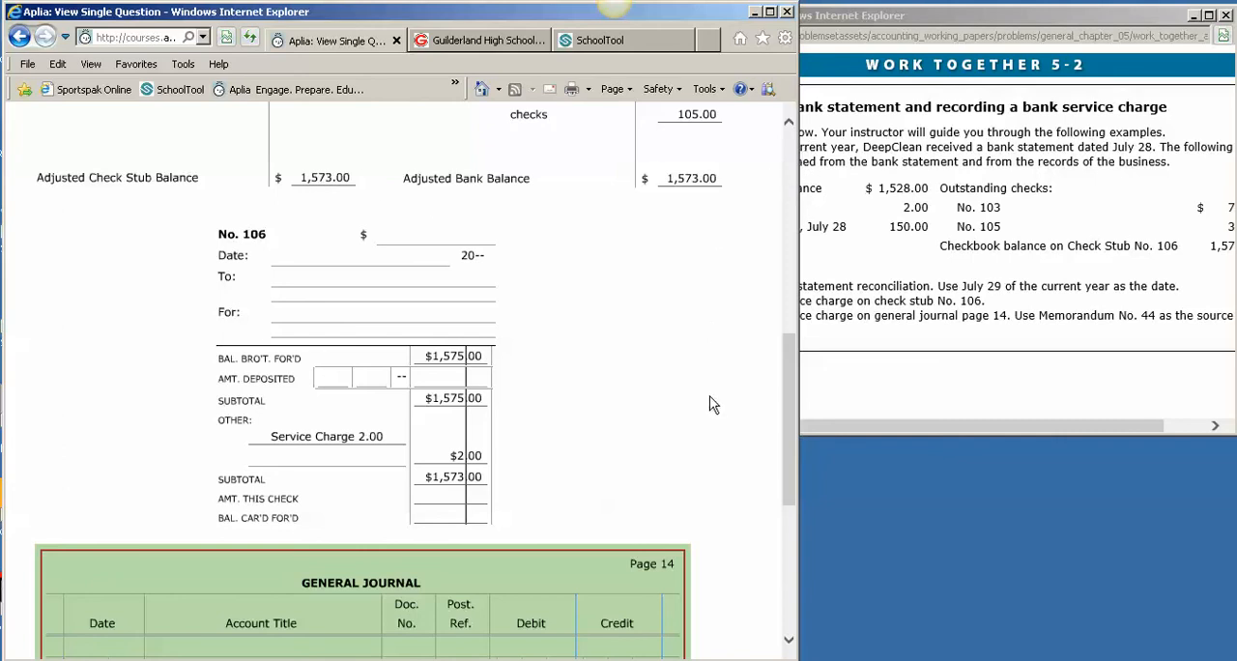
Enter 29 as the day on line 14 of the general journal
scroll(712, 404, down, 2)
click(130, 500)
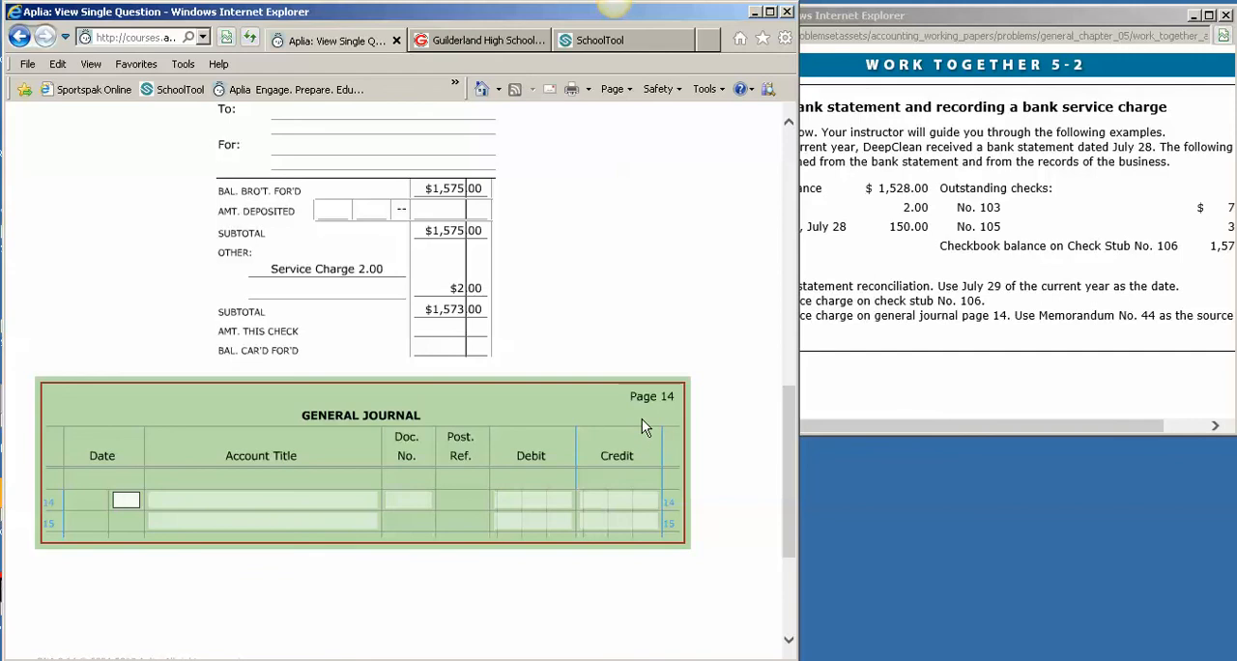
key(Tab)
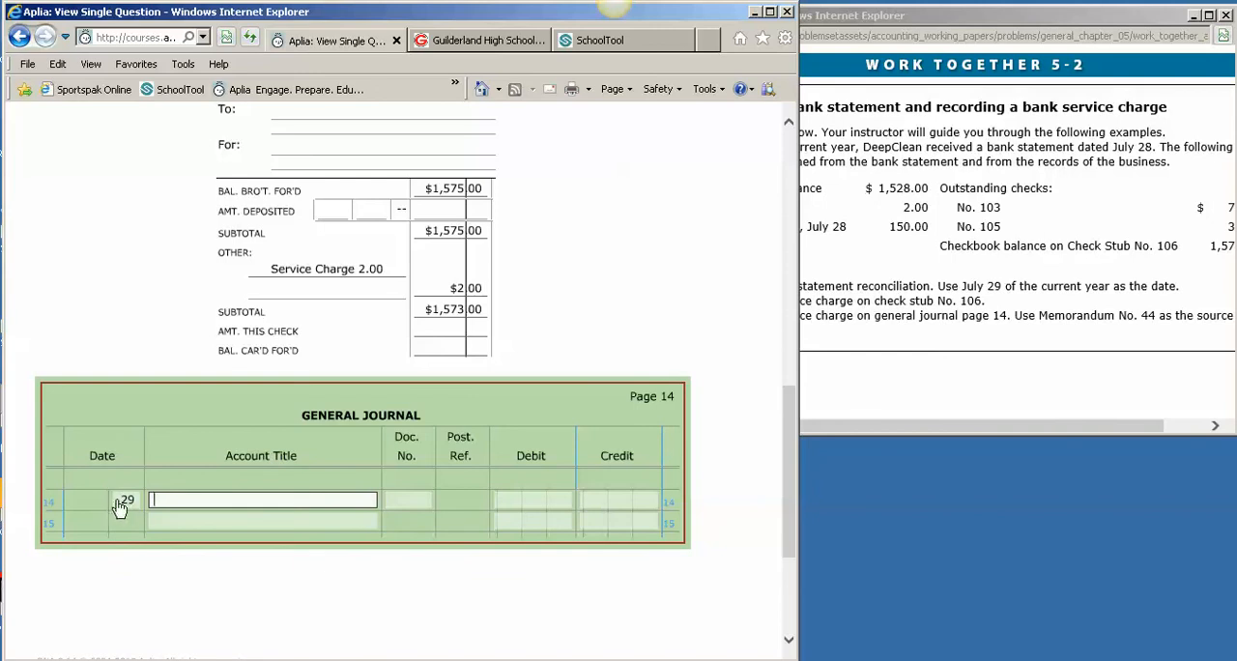
Complete line 14 of the general journal with account title Miscellaneous Expense, document number M44 and a debit of 2.00
text(Mis)
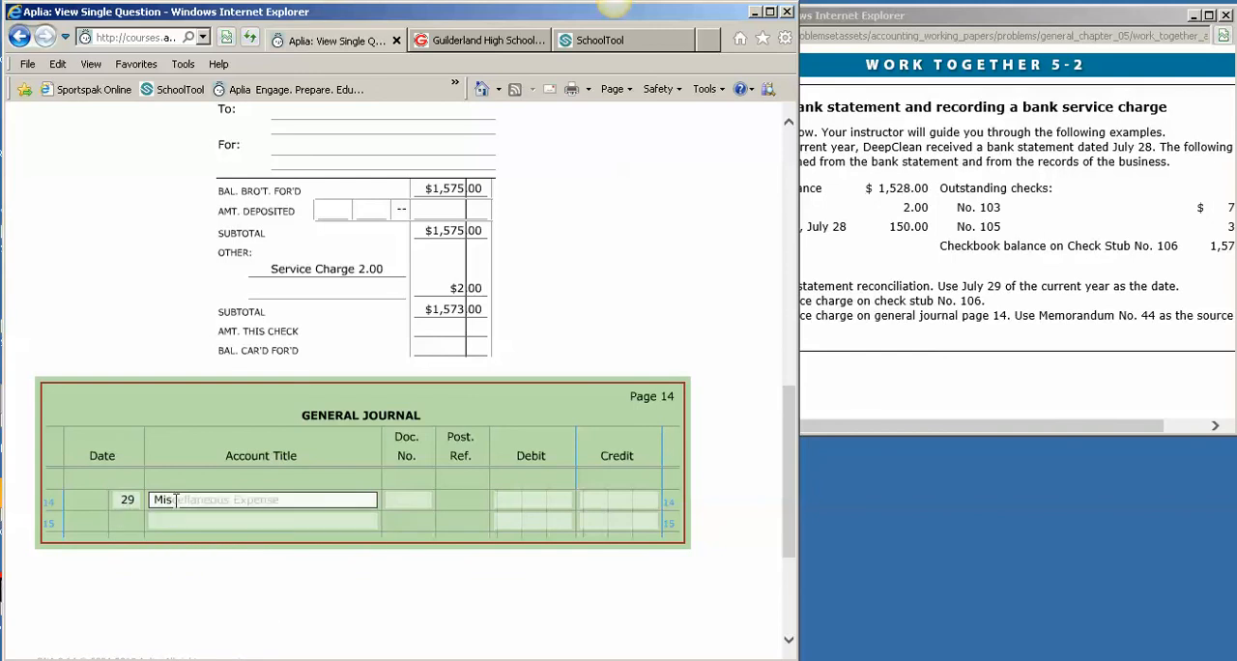
key(Tab)
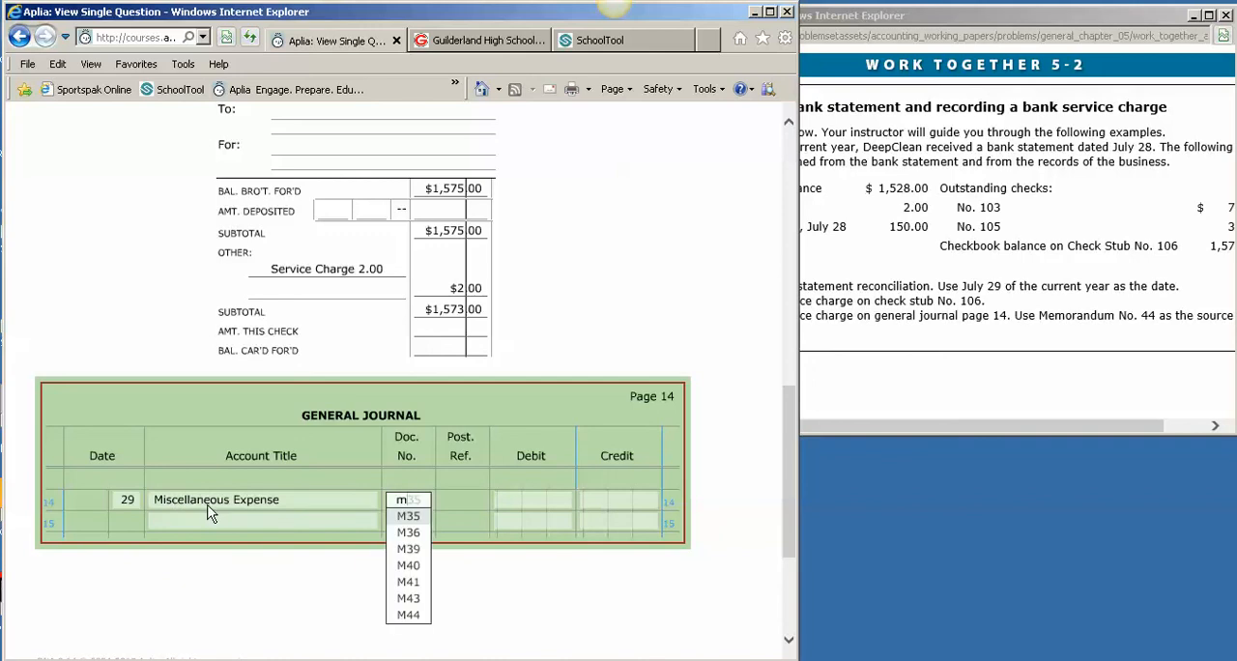
text(44)
key(Tab)
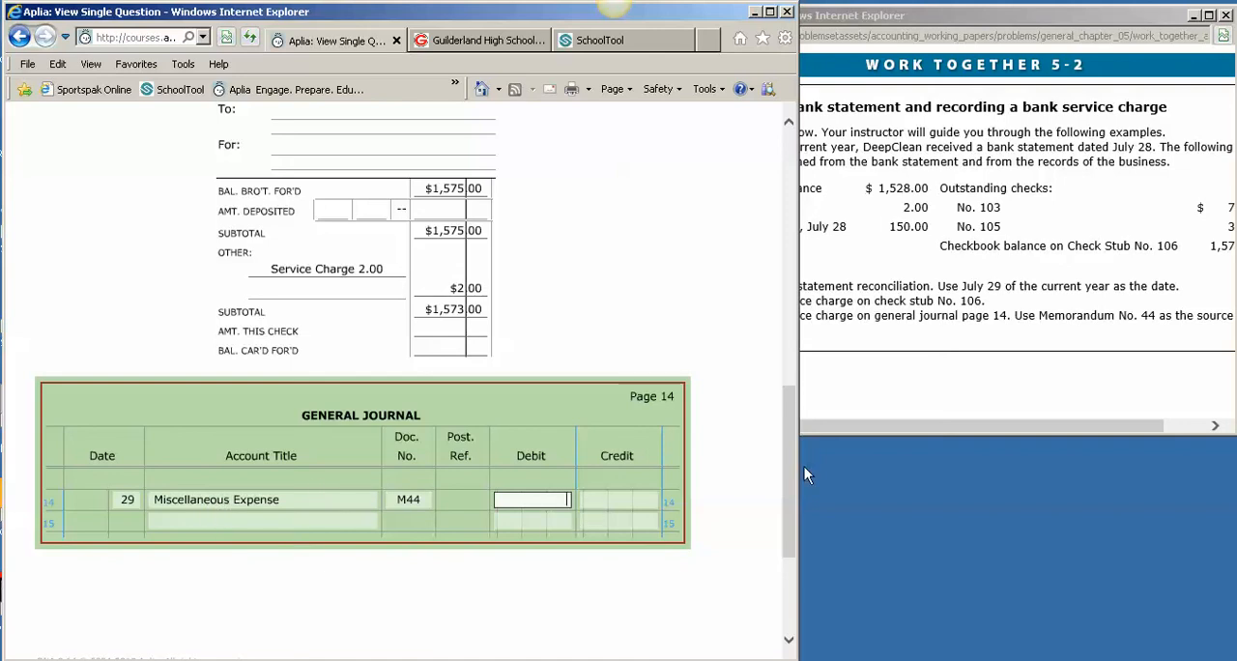
text(2.00)
key(Tab)
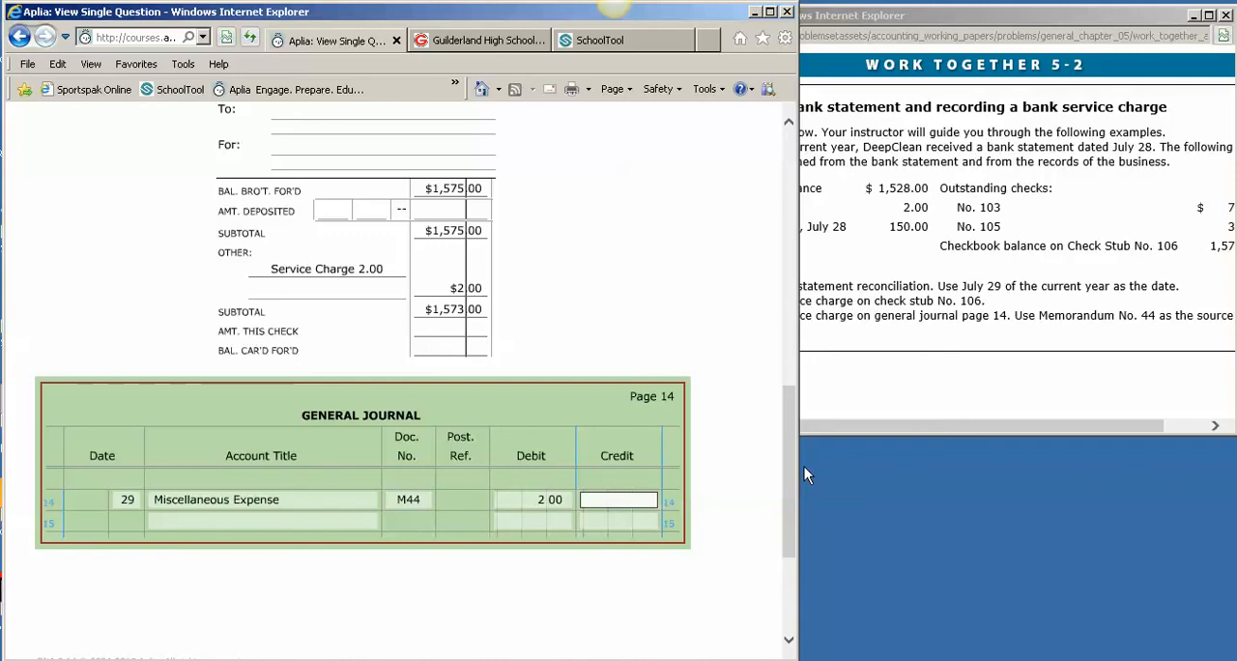
Enter Cash as the account title on line 15 of the general journal, with a credit of 2.00
click(270, 521)
text(Cash)
key(Tab)
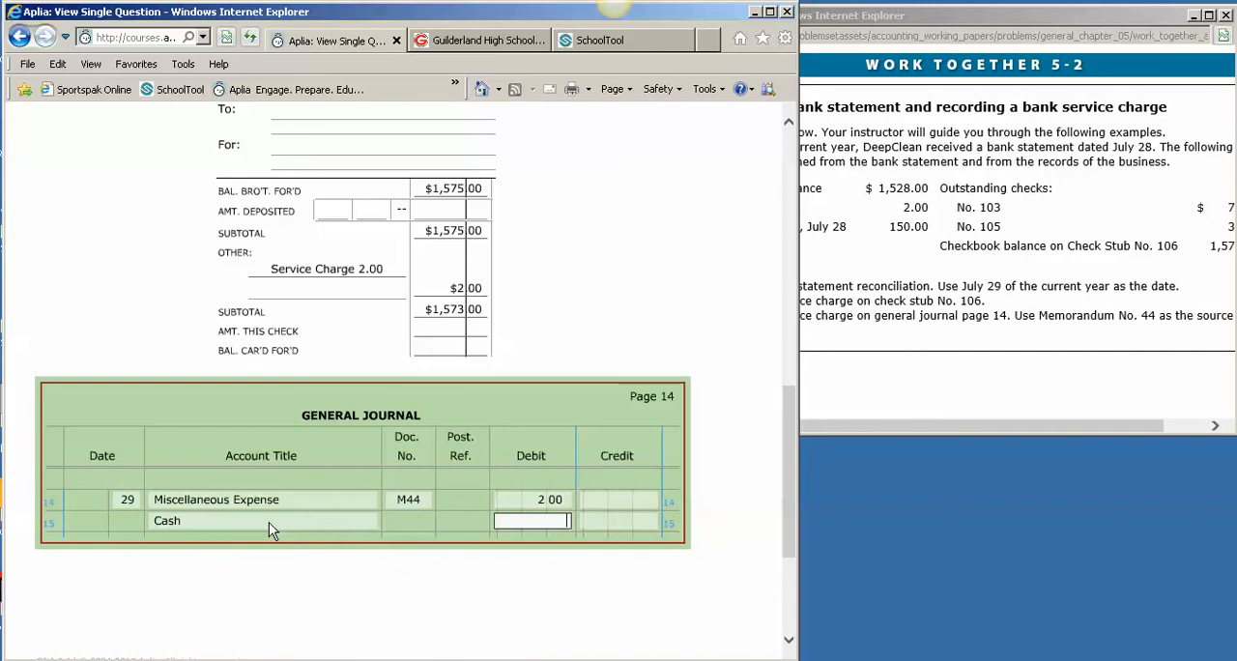
click(627, 522)
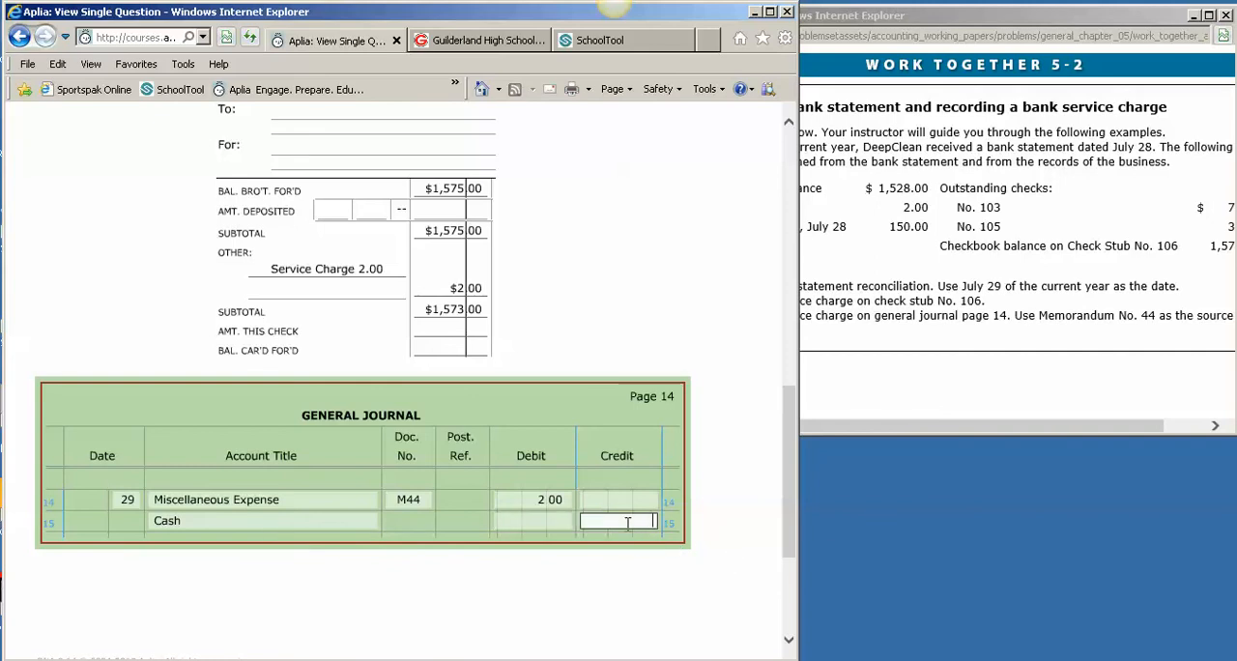
text(2.)
text(00)
key(Tab)
Review the completed bank reconciliation, check stub No. 106 and general journal entry
scroll(568, 643, down, 2)
scroll(568, 642, down, 2)
scroll(570, 538, up, 4)
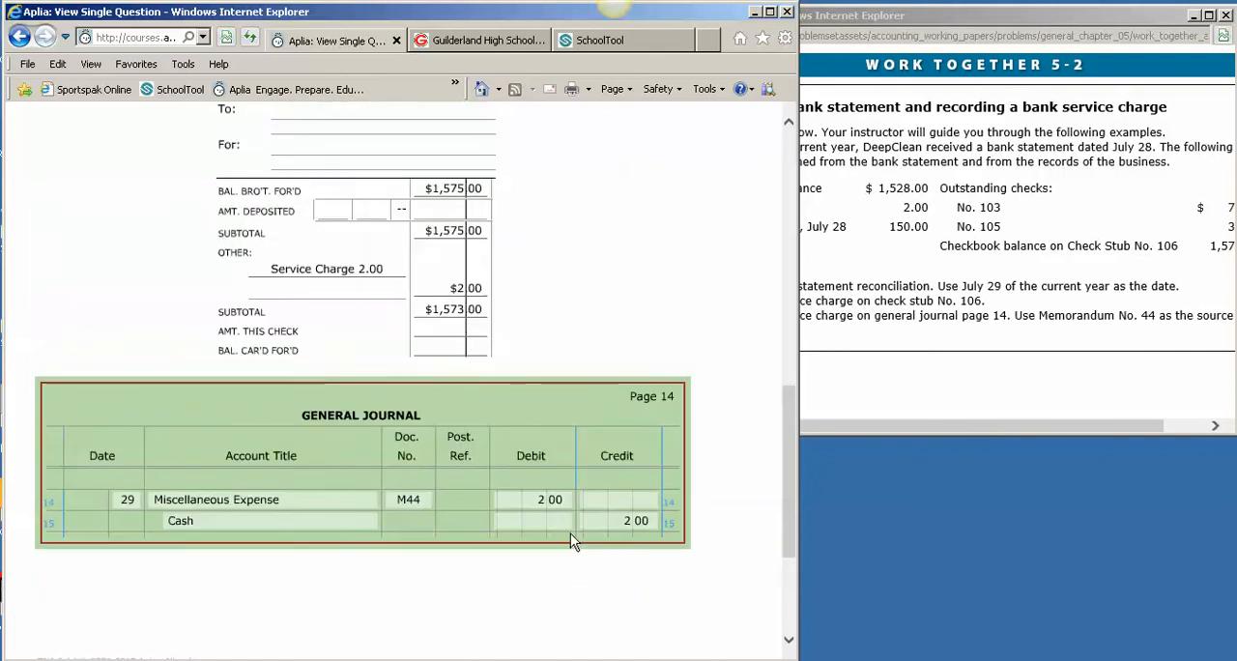
scroll(570, 539, up, 5)
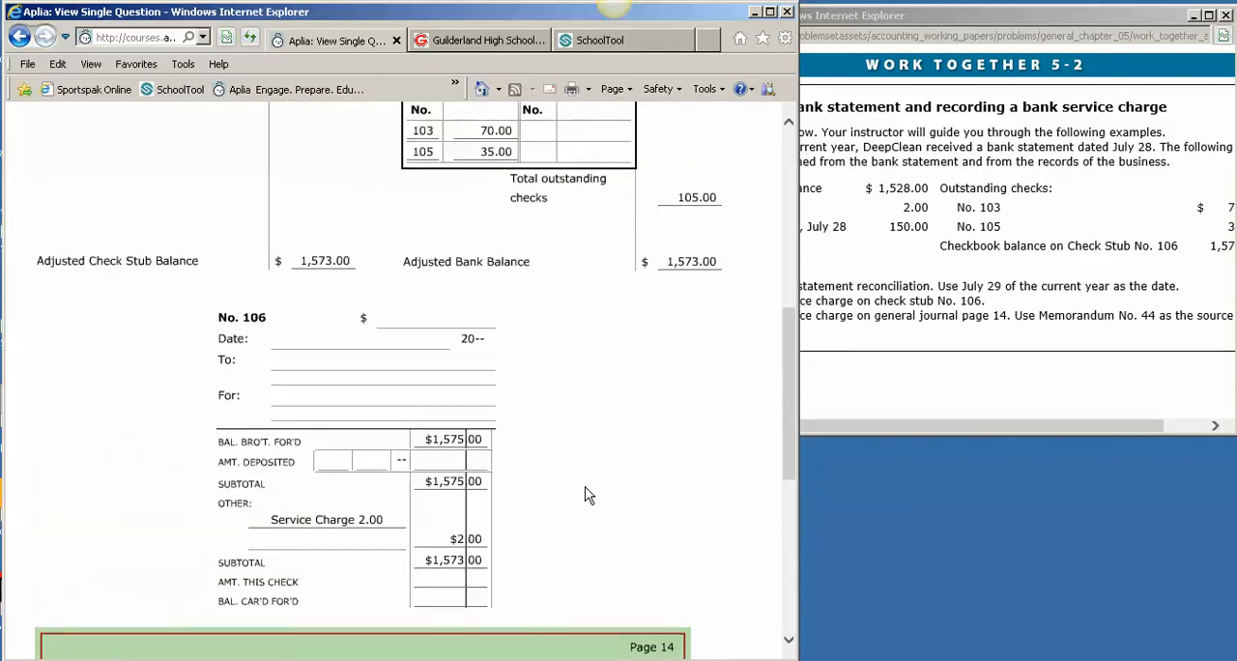
scroll(619, 508, down, 4)
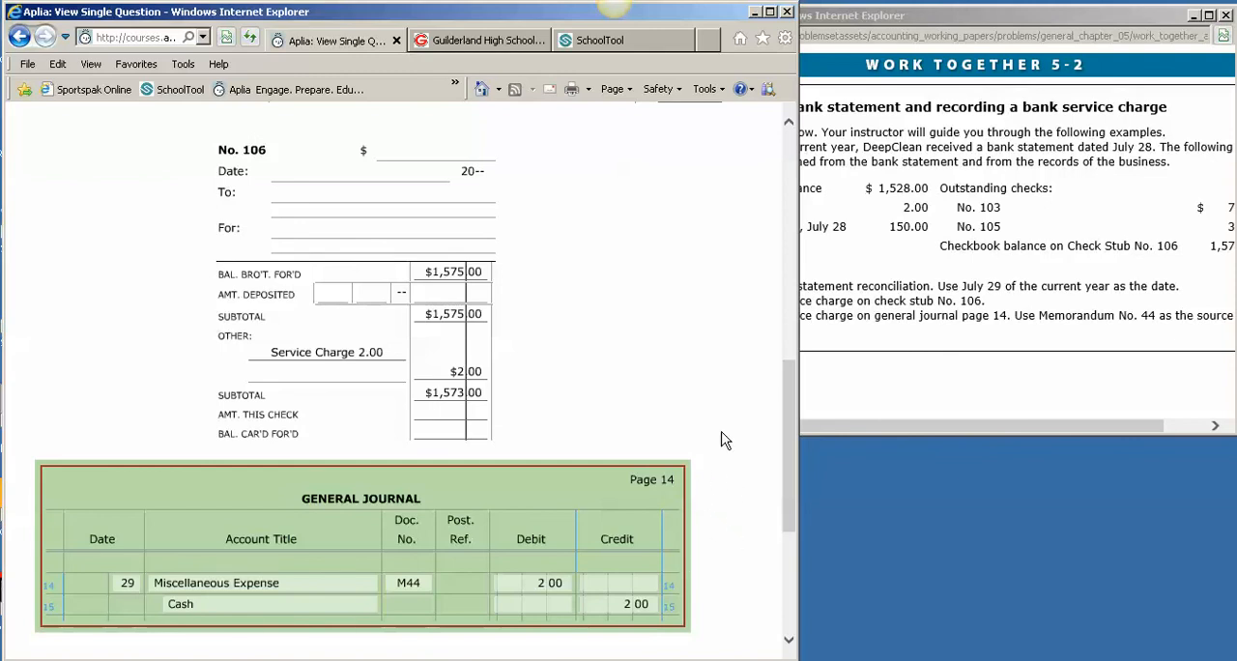
scroll(721, 454, up, 15)
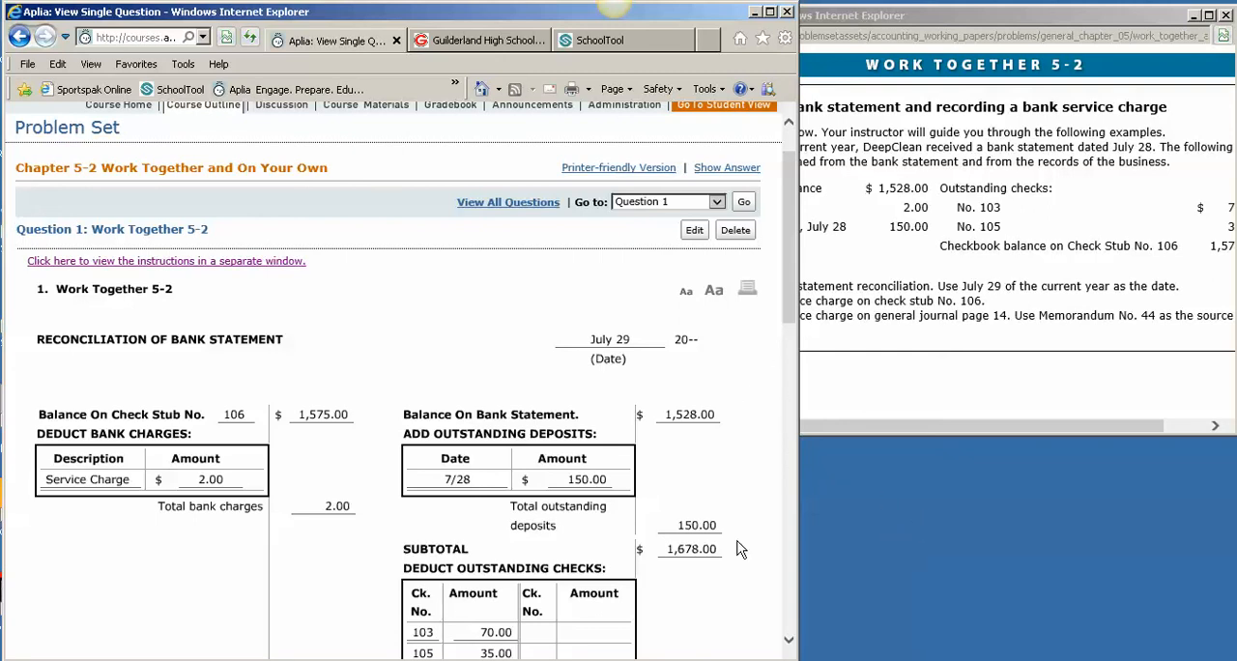
drag(789, 643, 789, 646)
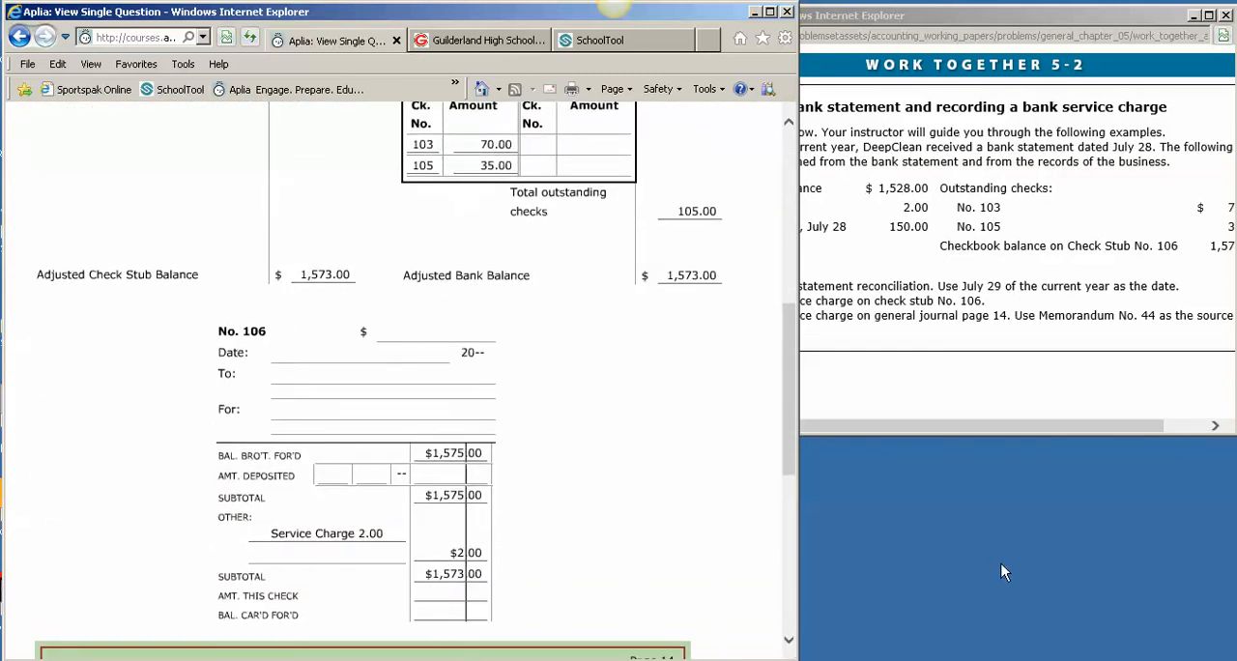